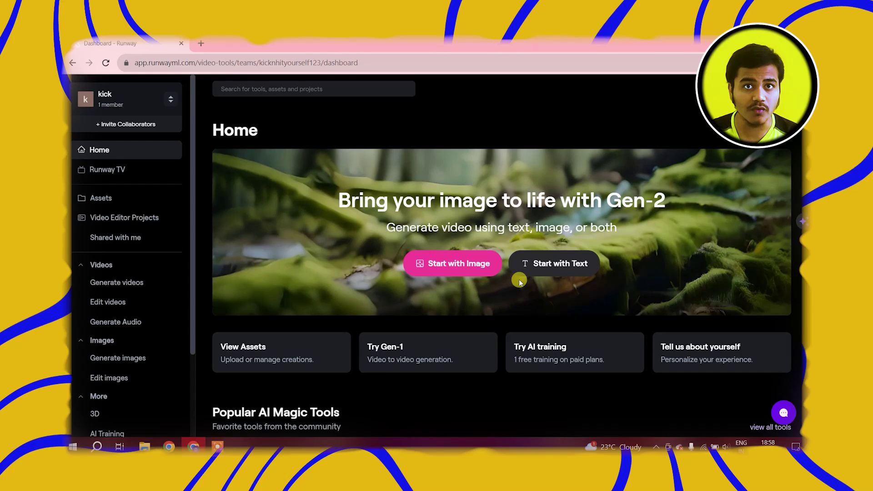
{"action": "scroll", "coordinate": [520, 281], "scroll_direction": "down", "scroll_amount": 3}
{"action": "scroll", "coordinate": [489, 318], "scroll_direction": "down", "scroll_amount": 2}
{"action": "scroll", "coordinate": [489, 318], "scroll_direction": "down", "scroll_amount": 2}
{"action": "scroll", "coordinate": [489, 318], "scroll_direction": "down", "scroll_amount": 3}
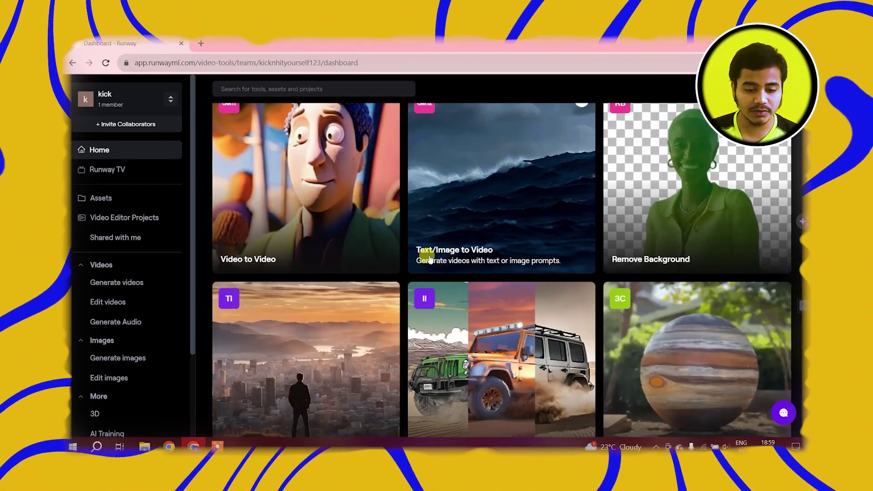
{"action": "scroll", "coordinate": [430, 258], "scroll_direction": "up", "scroll_amount": 1}
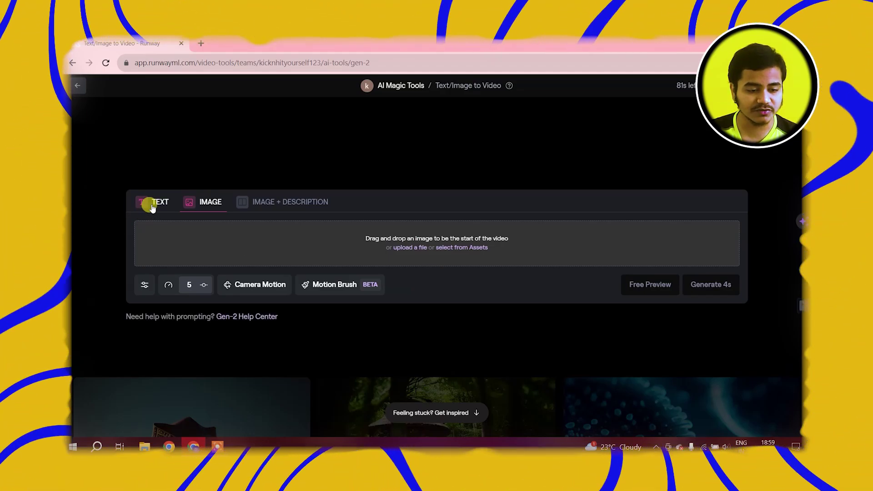
- Compare the Text, Image + Description and Image input modes, then settle on Image-only mode
{"action": "left_click", "coordinate": [153, 202]}
{"action": "left_click", "coordinate": [210, 202]}
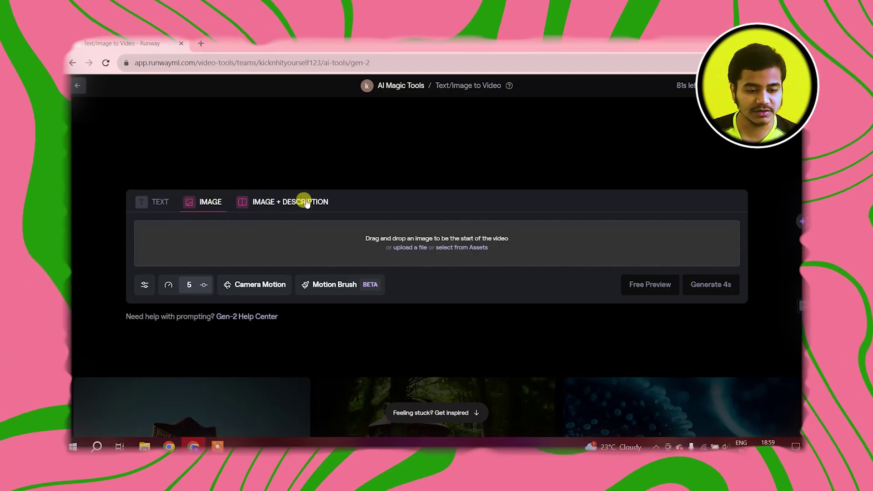
{"action": "left_click", "coordinate": [290, 201]}
{"action": "left_click", "coordinate": [164, 204]}
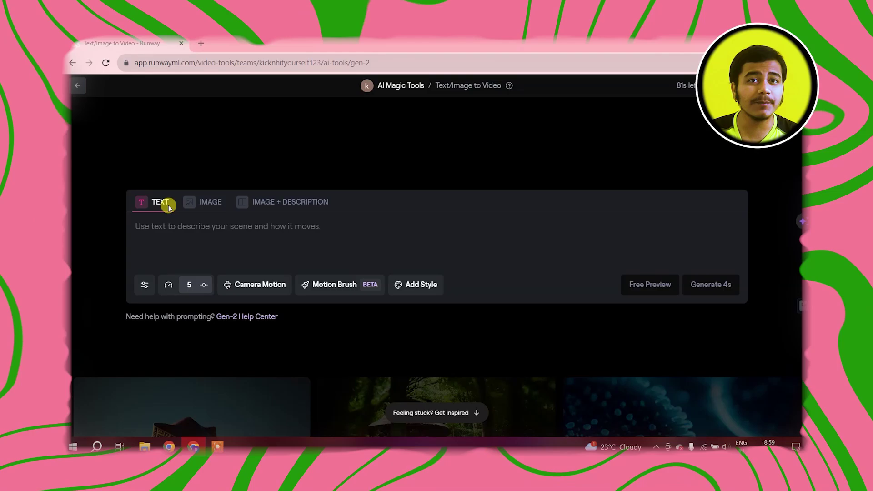
{"action": "left_click", "coordinate": [196, 203]}
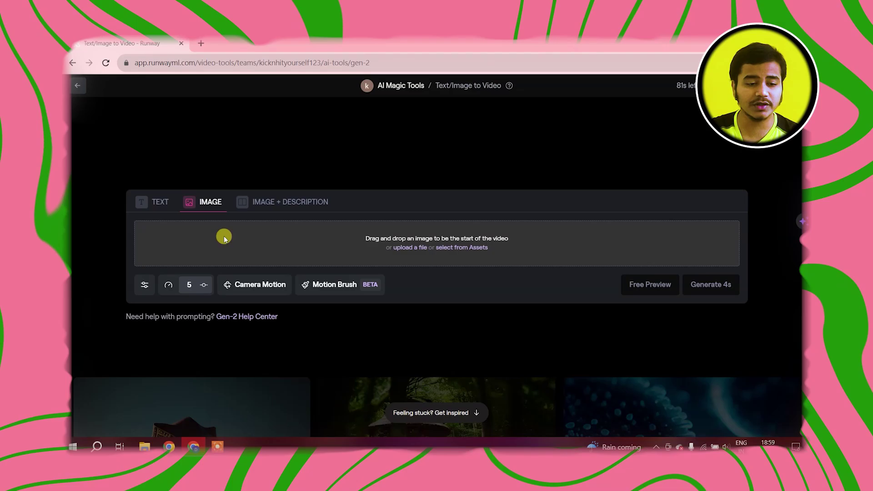
{"action": "left_click", "coordinate": [279, 203]}
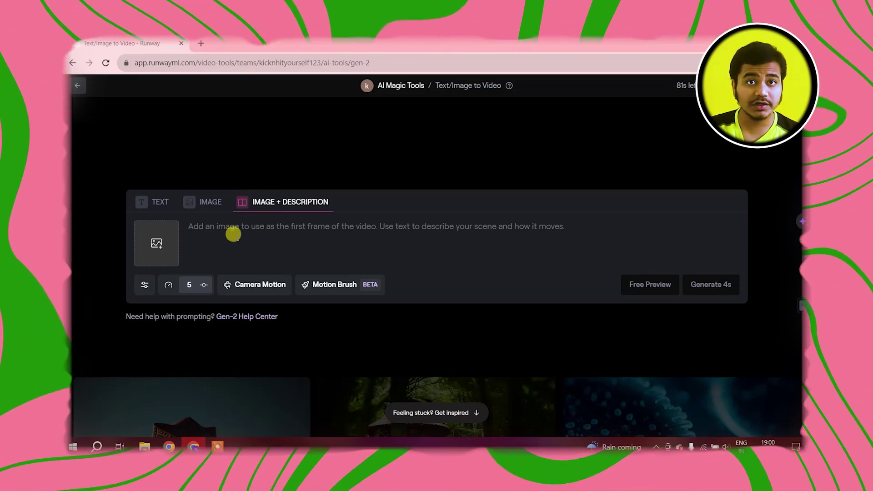
{"action": "left_click", "coordinate": [215, 204]}
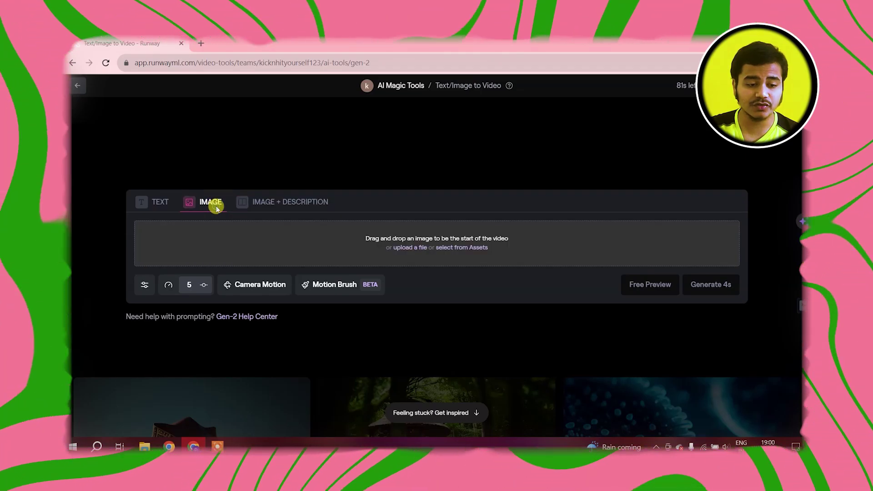
- Upload the Default_Phoenix image from Downloads as the starting image
{"action": "left_click", "coordinate": [403, 248]}
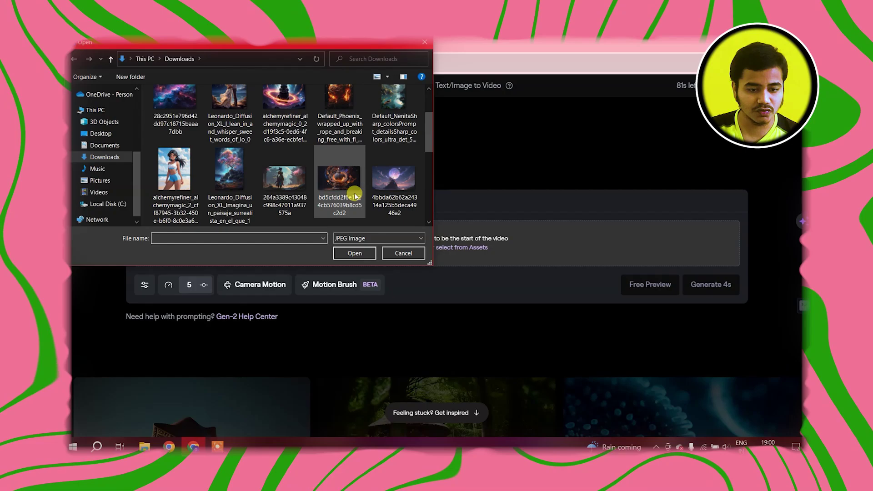
{"action": "scroll", "coordinate": [240, 192], "scroll_direction": "down", "scroll_amount": 1}
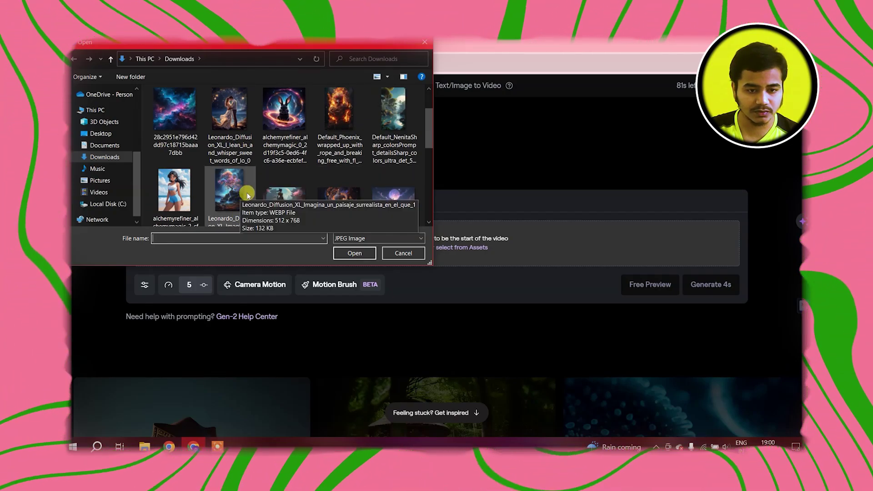
{"action": "left_click", "coordinate": [339, 123]}
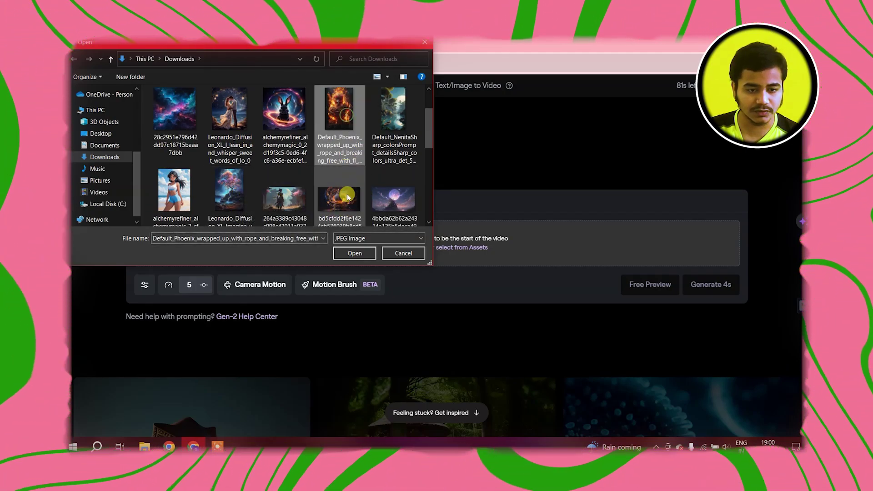
{"action": "left_click", "coordinate": [355, 254]}
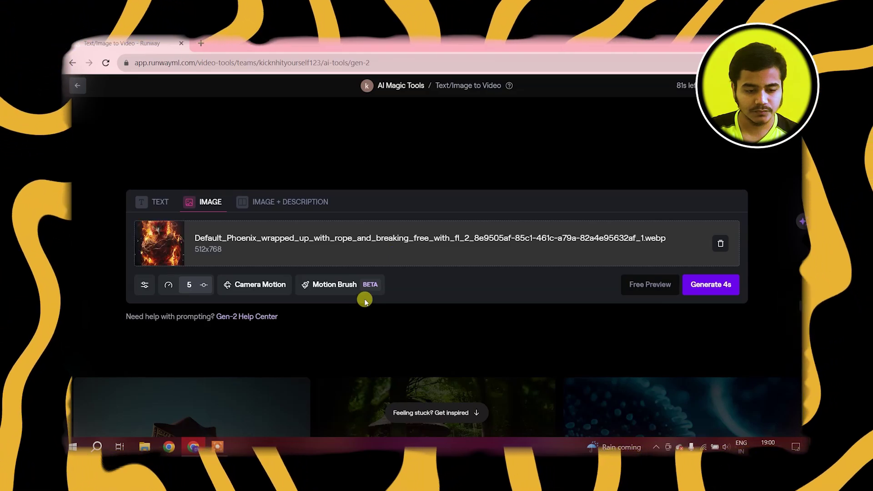
- Brush motion over the flames on the phoenix's left and upper right
{"action": "left_click", "coordinate": [345, 288]}
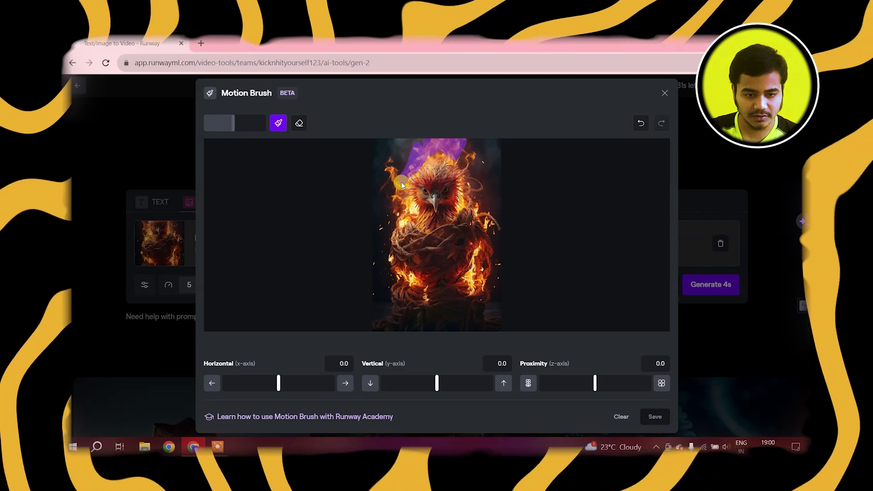
{"action": "mouse_move", "coordinate": [392, 163]}
{"action": "left_mouse_down"}
{"action": "mouse_move", "coordinate": [398, 248]}
{"action": "mouse_move", "coordinate": [377, 293]}
{"action": "left_mouse_up"}
{"action": "mouse_move", "coordinate": [464, 211]}
{"action": "left_mouse_down"}
{"action": "mouse_move", "coordinate": [465, 146]}
{"action": "mouse_move", "coordinate": [478, 297]}
{"action": "left_mouse_up"}
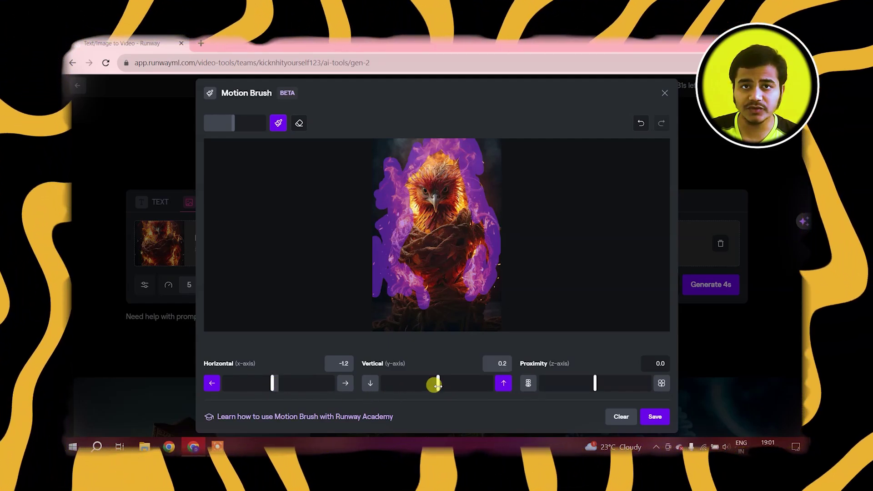
- Set the flame motion to Horizontal -1.9, Vertical 2.0 and Proximity 2.4
{"action": "left_click_drag", "start_coordinate": [436, 384], "coordinate": [439, 384]}
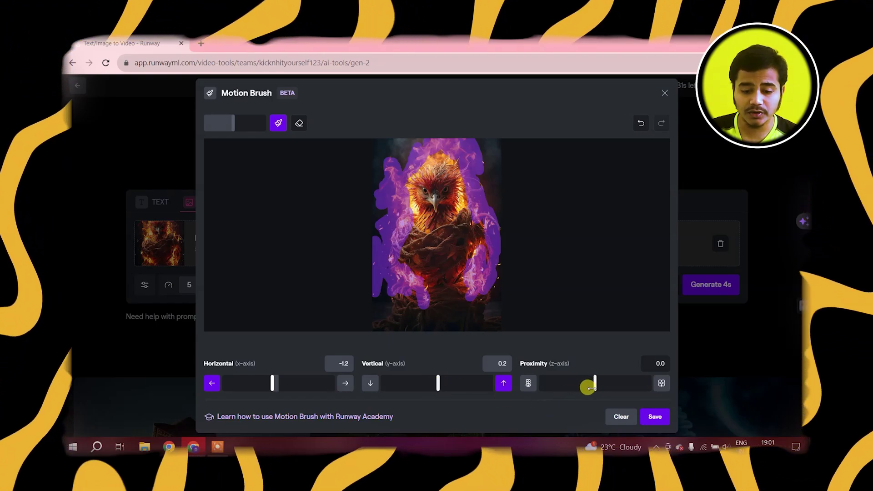
{"action": "left_click_drag", "start_coordinate": [588, 385], "coordinate": [603, 385]}
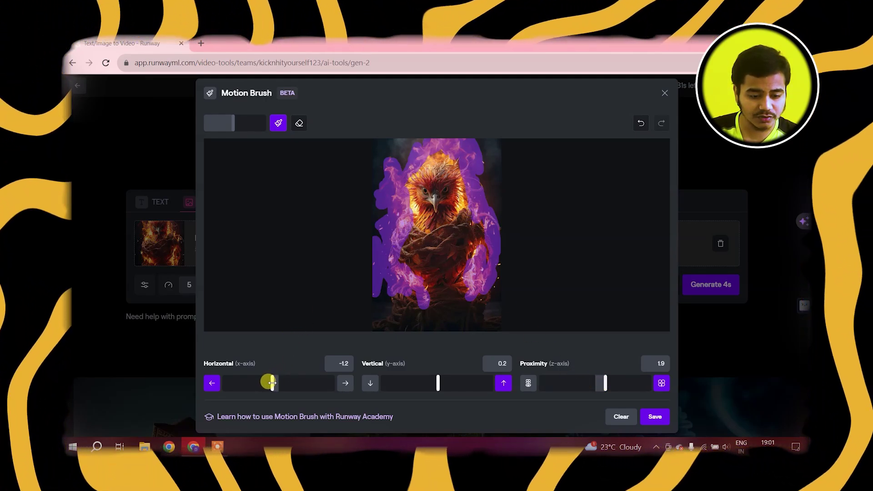
{"action": "left_click_drag", "start_coordinate": [272, 384], "coordinate": [268, 384]}
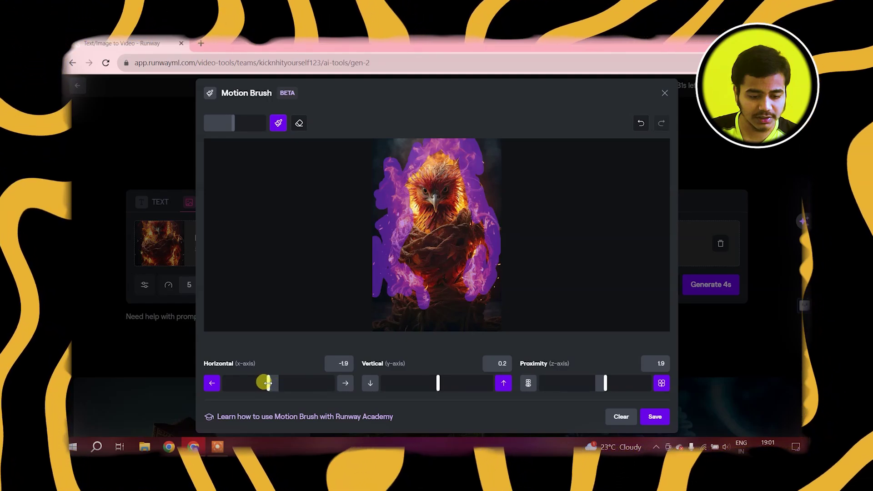
{"action": "left_click_drag", "start_coordinate": [436, 384], "coordinate": [445, 385]}
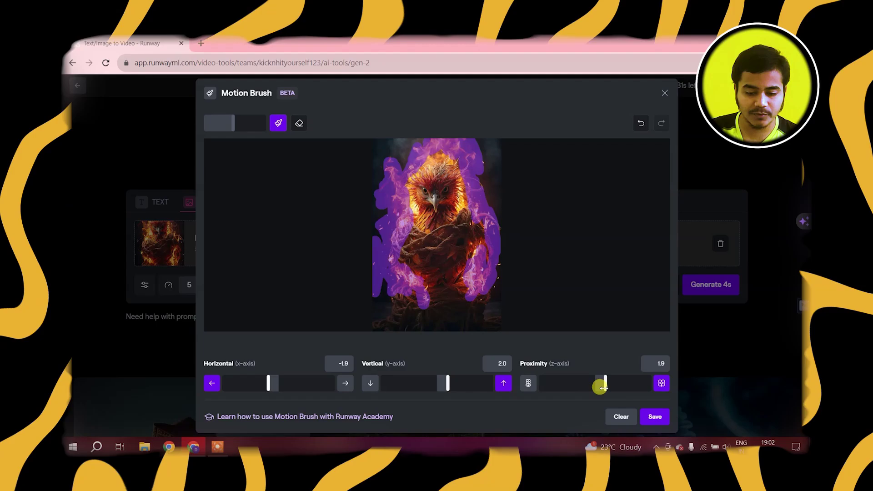
{"action": "left_click_drag", "start_coordinate": [605, 387], "coordinate": [607, 385]}
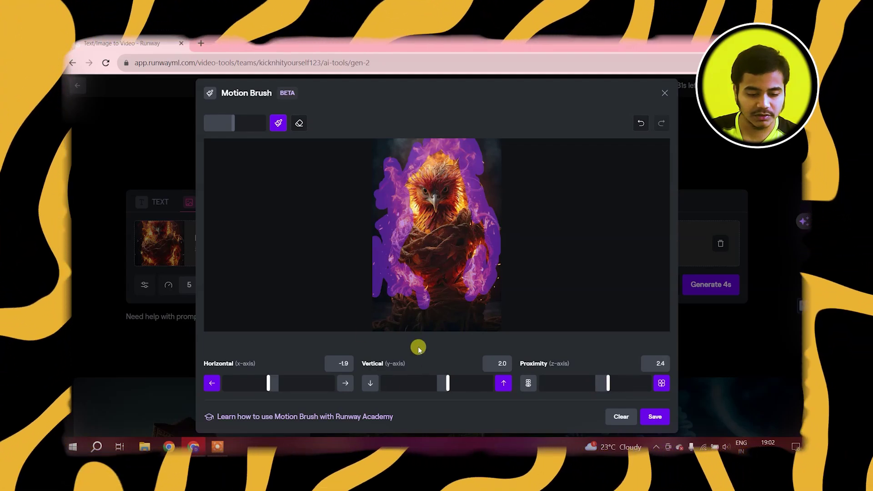
- Save the flame motion, then play the generated 4-second phoenix clip full screen
{"action": "left_click", "coordinate": [654, 417]}
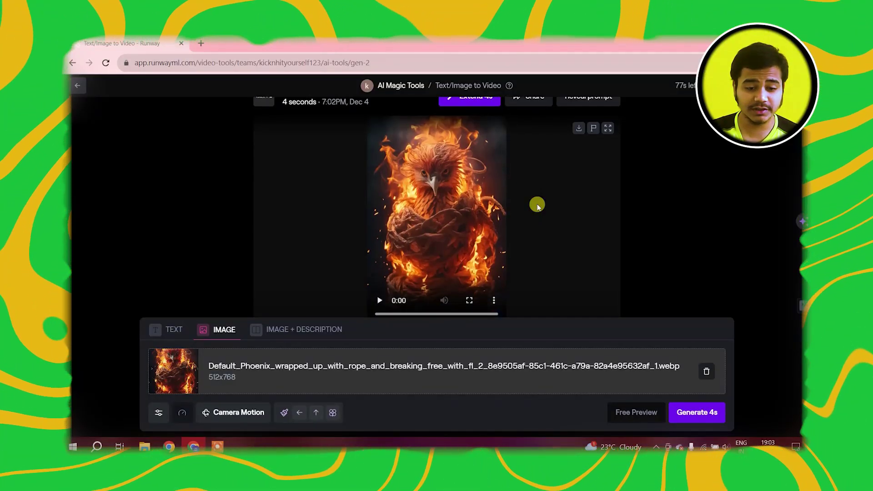
{"action": "scroll", "coordinate": [536, 205], "scroll_direction": "down", "scroll_amount": 1}
{"action": "left_click", "coordinate": [471, 290]}
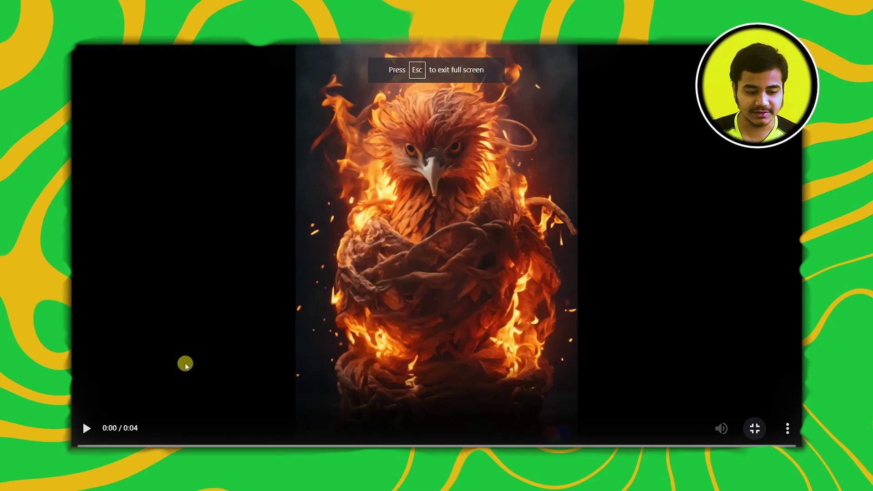
{"action": "left_click", "coordinate": [86, 428]}
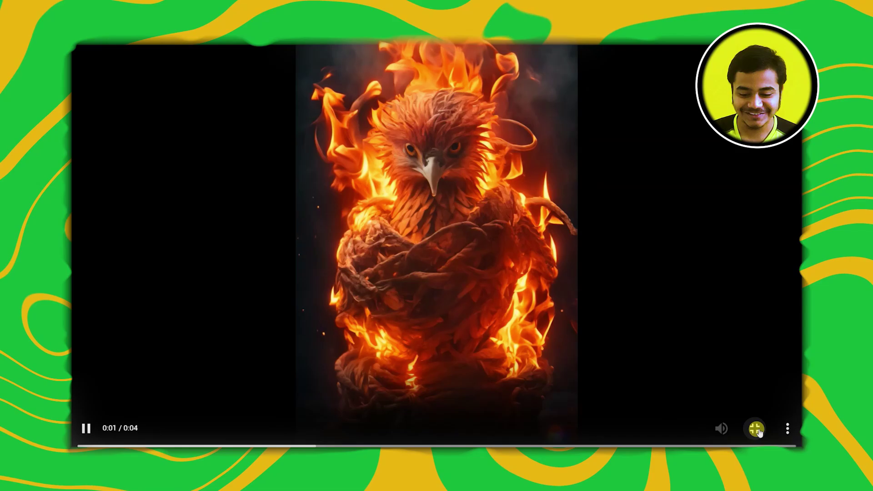
{"action": "left_click", "coordinate": [756, 429]}
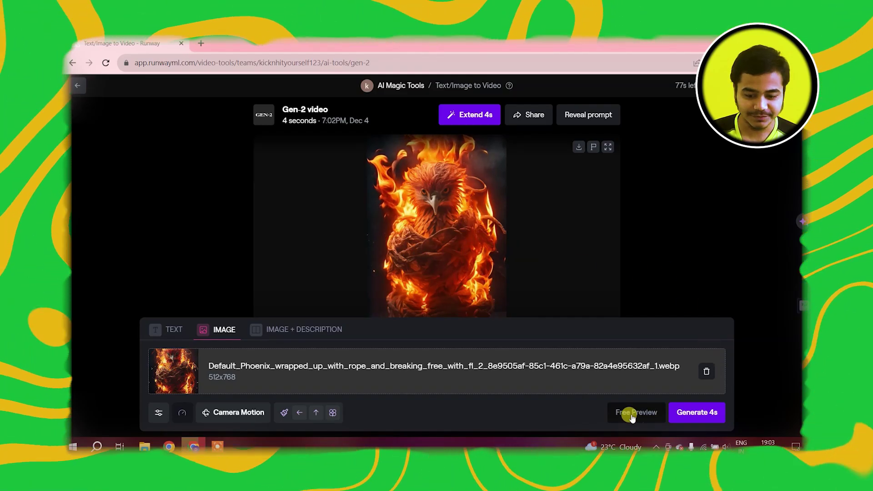
- From the home dashboard, reopen Text/Image to Video and upload the anime girl beach image
{"action": "left_click", "coordinate": [81, 89]}
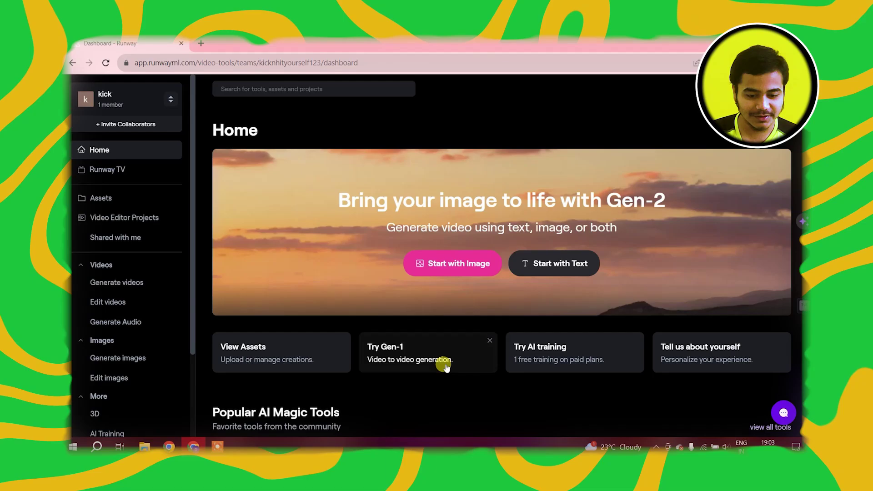
{"action": "scroll", "coordinate": [447, 367], "scroll_direction": "down", "scroll_amount": 5}
{"action": "left_click", "coordinate": [505, 287]}
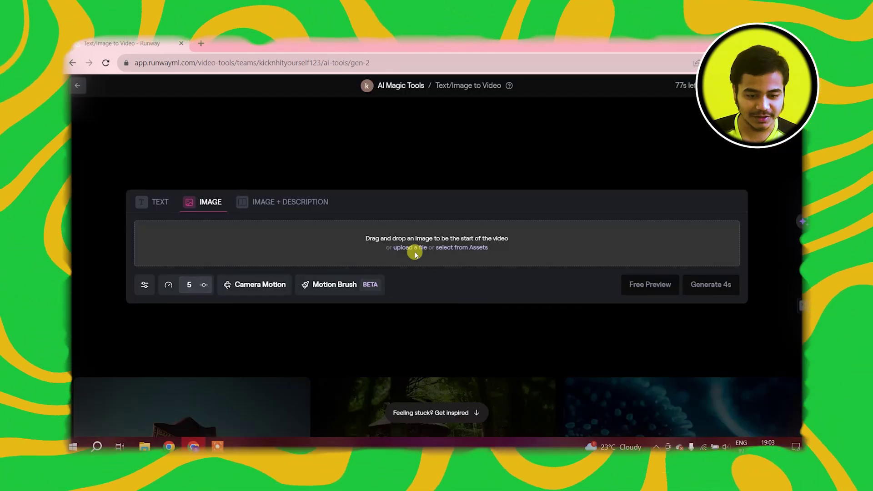
{"action": "left_click", "coordinate": [410, 248]}
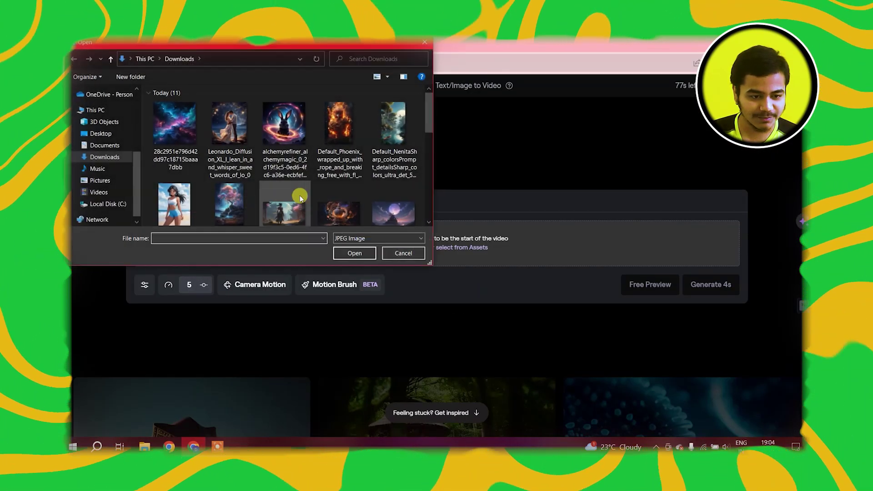
{"action": "scroll", "coordinate": [242, 131], "scroll_direction": "down", "scroll_amount": 1}
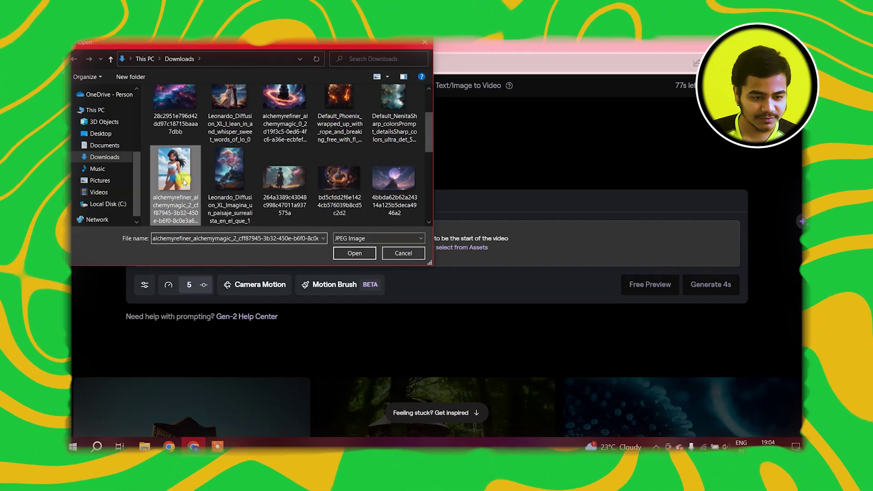
{"action": "left_click", "coordinate": [355, 254]}
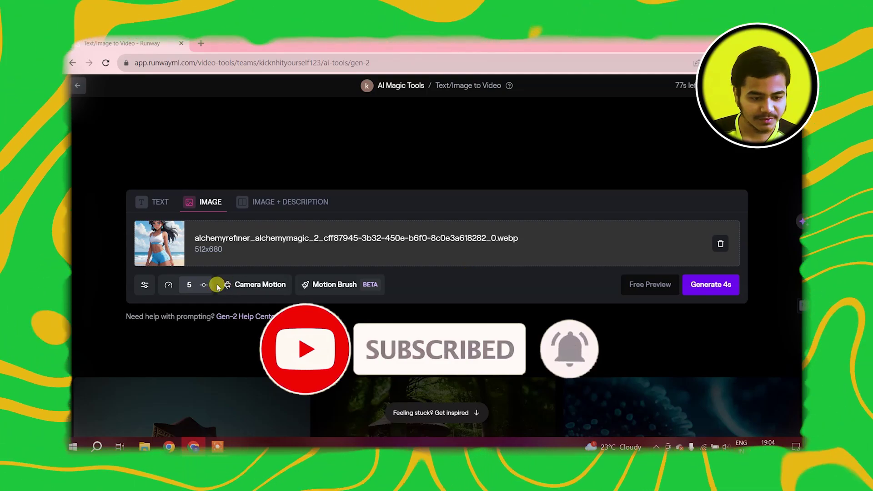
- Open Motion Brush and paint the clouds along the left, top and right
{"action": "left_click", "coordinate": [319, 287]}
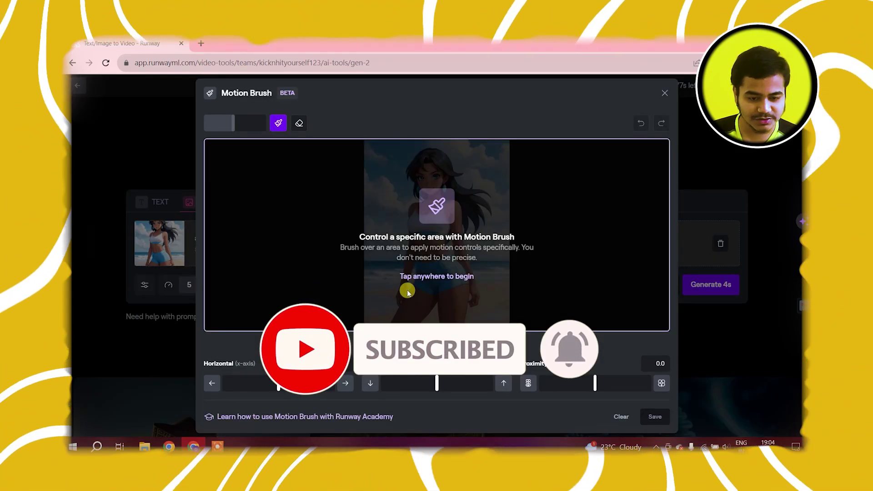
{"action": "left_click", "coordinate": [407, 292]}
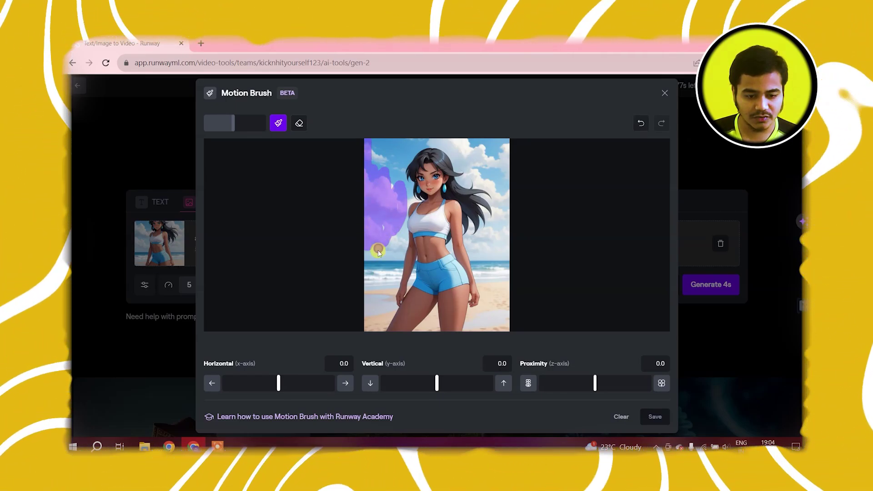
{"action": "mouse_move", "coordinate": [391, 249]}
{"action": "left_mouse_down"}
{"action": "mouse_move", "coordinate": [370, 147]}
{"action": "mouse_move", "coordinate": [444, 149]}
{"action": "left_mouse_up"}
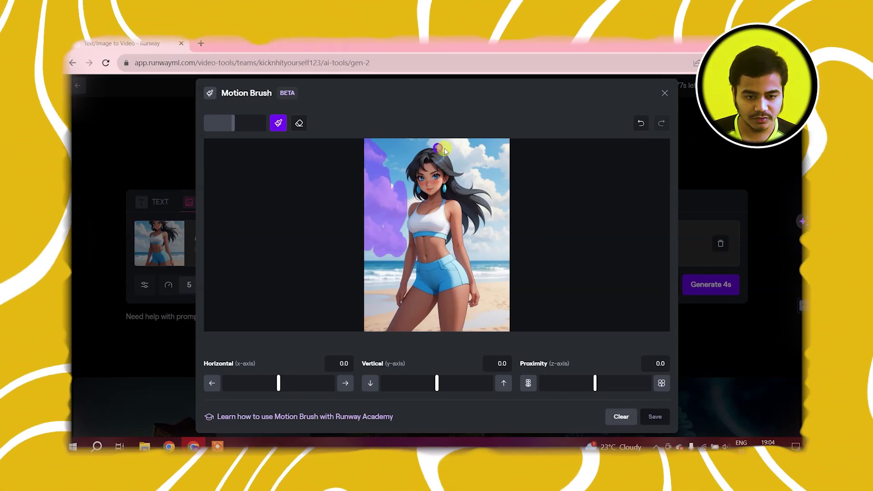
{"action": "left_click_drag", "start_coordinate": [390, 178], "coordinate": [503, 166]}
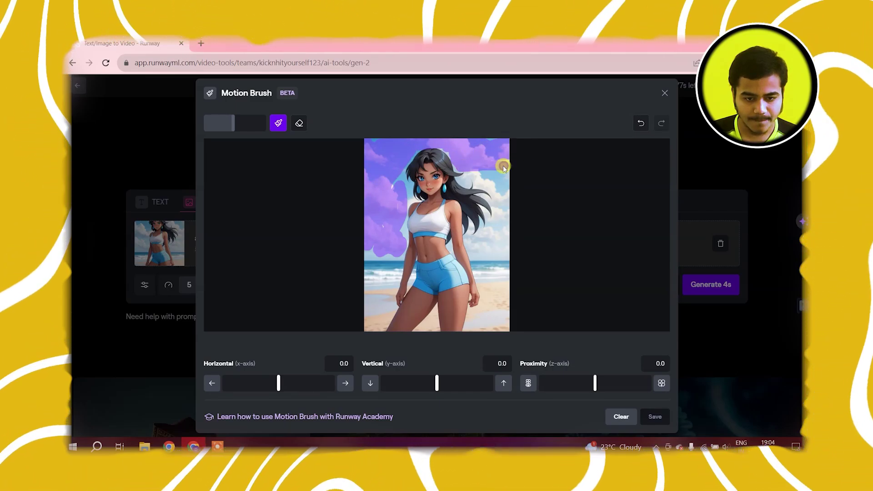
{"action": "left_click_drag", "start_coordinate": [480, 257], "coordinate": [468, 238]}
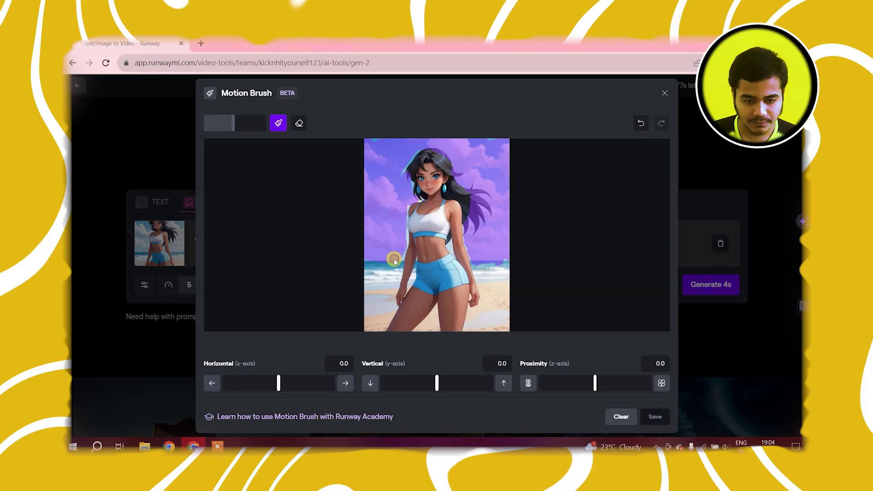
- Set the cloud motion to Horizontal 2.0, Vertical -0.6 and Proximity -0.9, and save
{"action": "left_click_drag", "start_coordinate": [279, 383], "coordinate": [280, 384]}
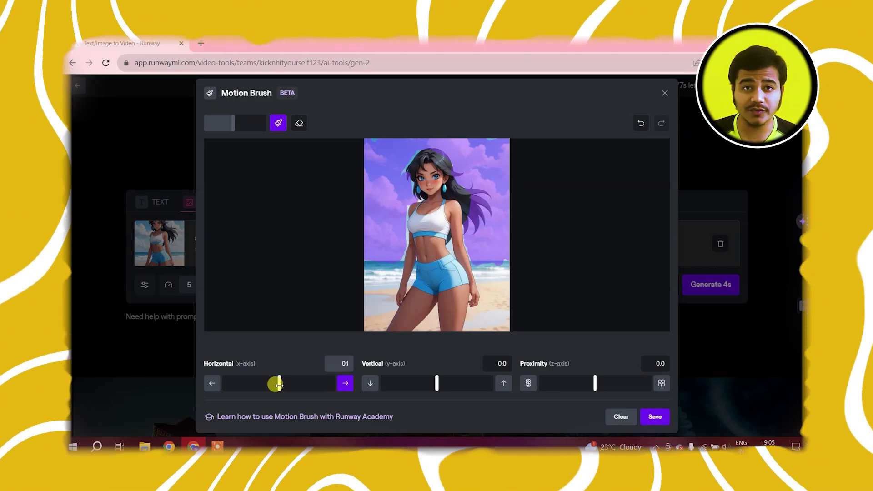
{"action": "left_click_drag", "start_coordinate": [279, 384], "coordinate": [288, 384]}
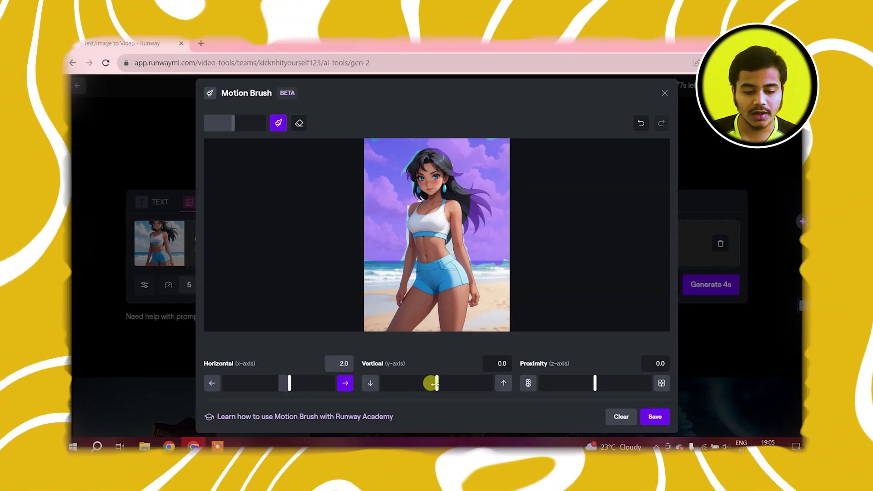
{"action": "left_click_drag", "start_coordinate": [436, 384], "coordinate": [433, 384]}
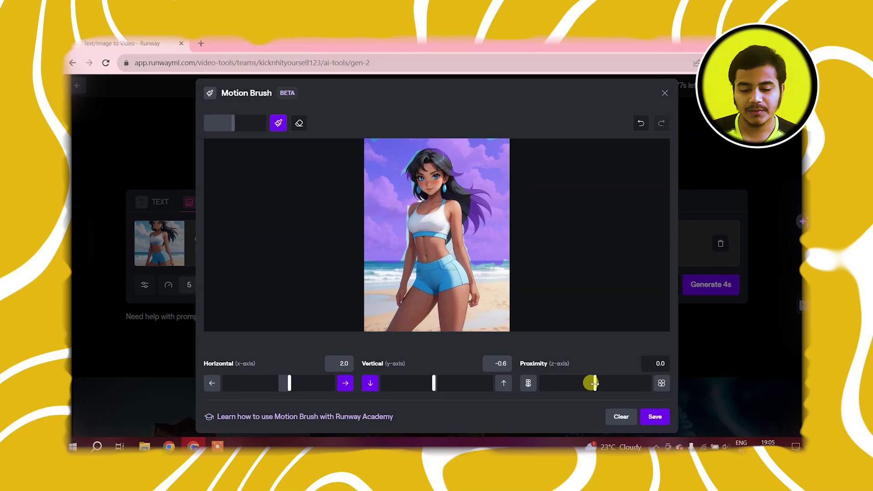
{"action": "left_click_drag", "start_coordinate": [594, 384], "coordinate": [588, 384]}
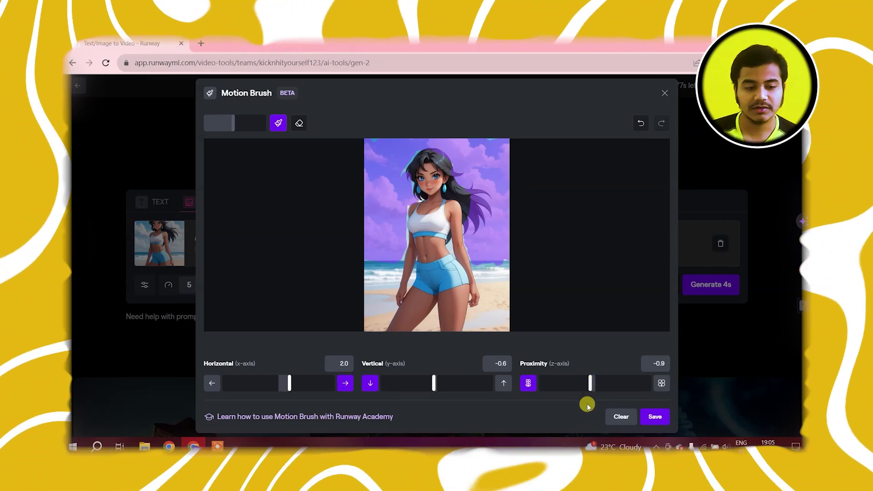
{"action": "left_click", "coordinate": [655, 417]}
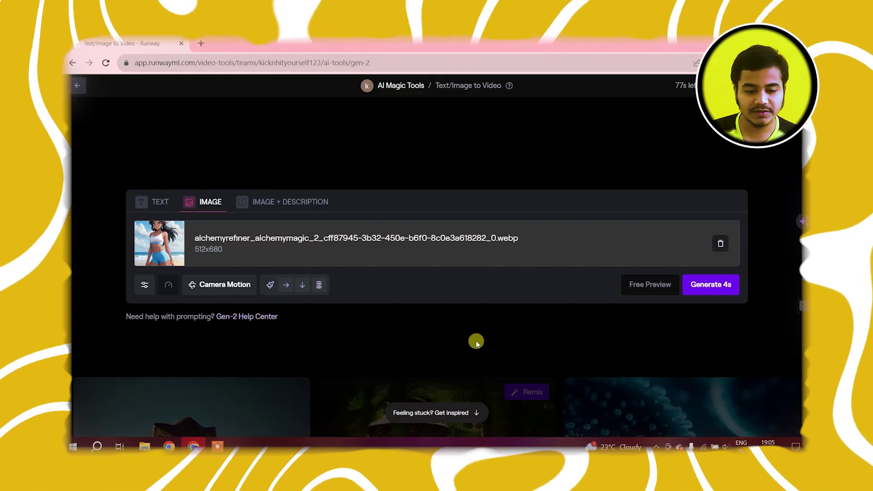
- Generate the 4-second girl clip and play it full screen
{"action": "left_click", "coordinate": [711, 287]}
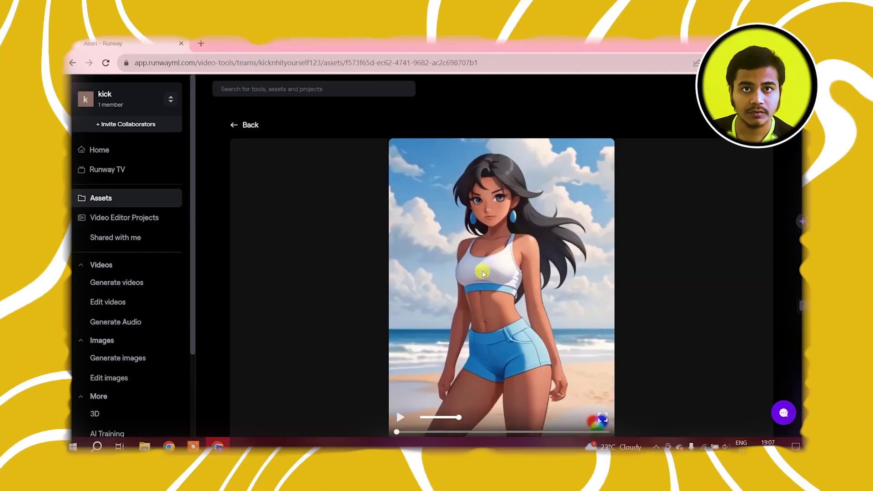
{"action": "scroll", "coordinate": [483, 273], "scroll_direction": "down", "scroll_amount": 2}
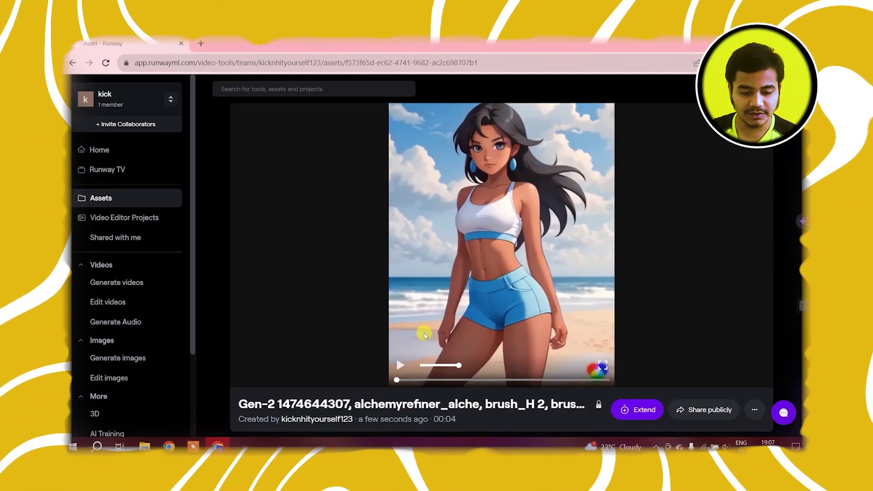
{"action": "left_click", "coordinate": [603, 368]}
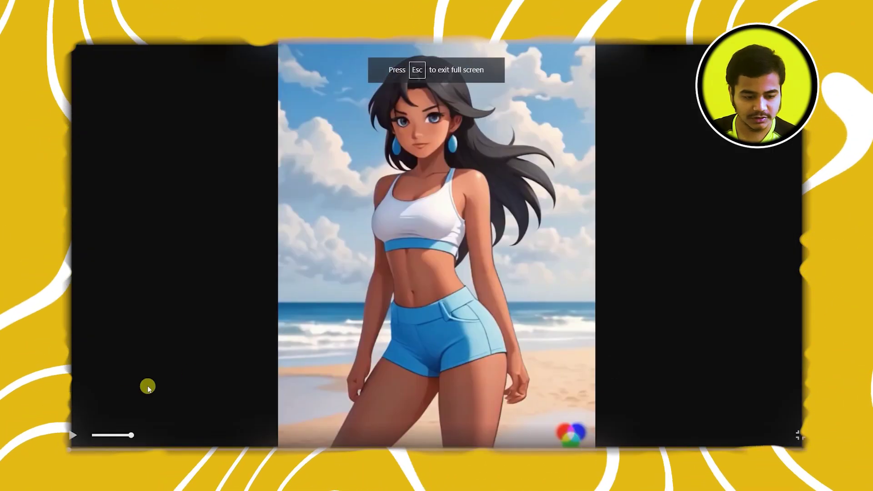
{"action": "left_click", "coordinate": [77, 435]}
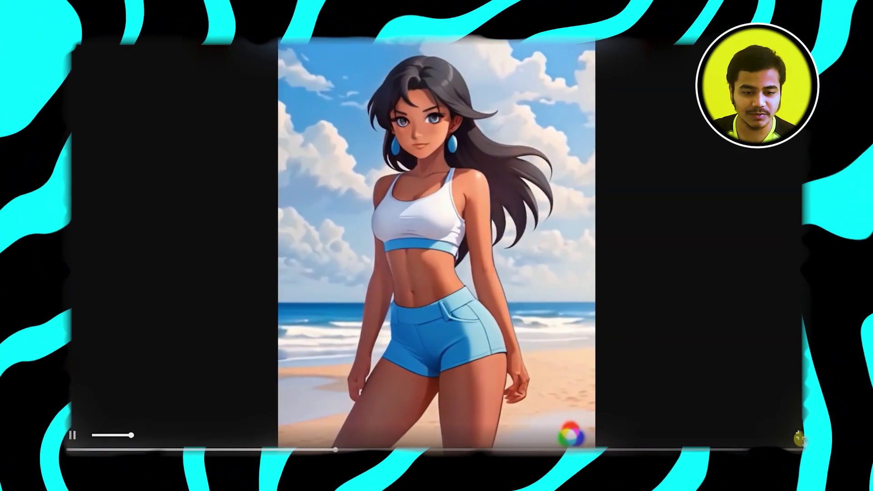
- Exit full screen, download the girl video, and close the downloads panel
{"action": "left_click", "coordinate": [798, 437]}
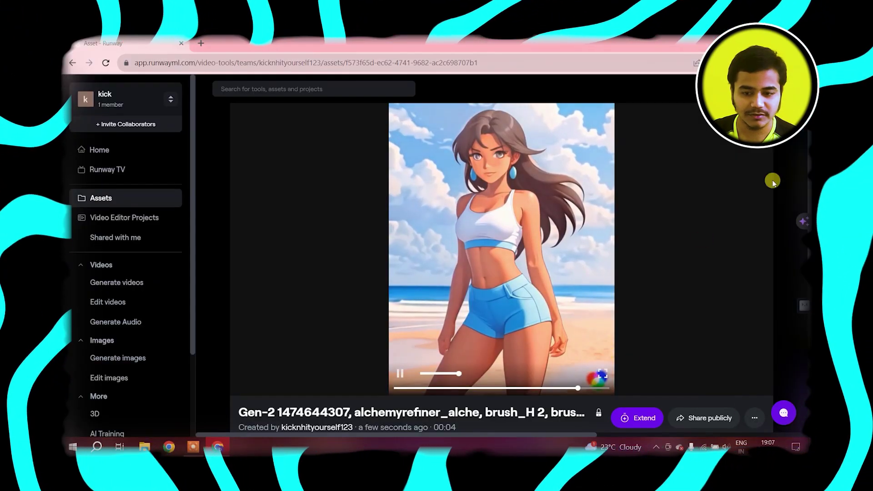
{"action": "scroll", "coordinate": [665, 177], "scroll_direction": "up", "scroll_amount": 2}
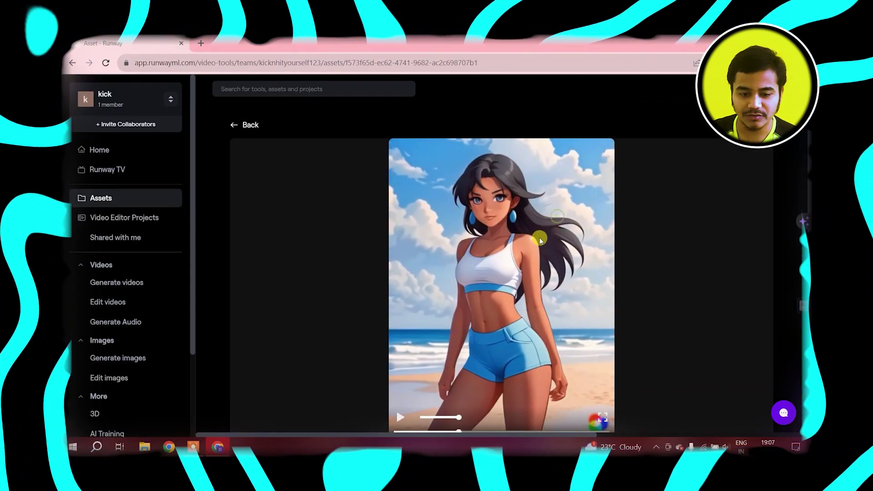
{"action": "scroll", "coordinate": [653, 199], "scroll_direction": "down", "scroll_amount": 2}
{"action": "scroll", "coordinate": [660, 229], "scroll_direction": "down", "scroll_amount": 2}
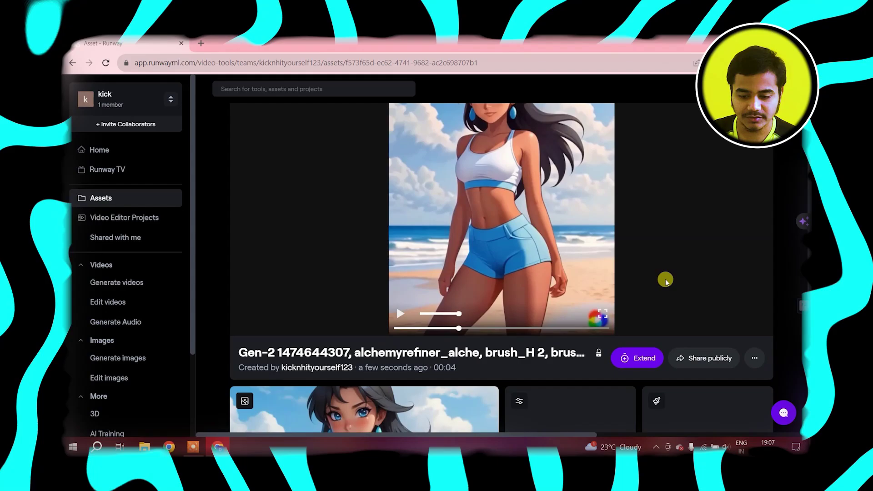
{"action": "left_click", "coordinate": [757, 358]}
{"action": "left_click", "coordinate": [745, 303]}
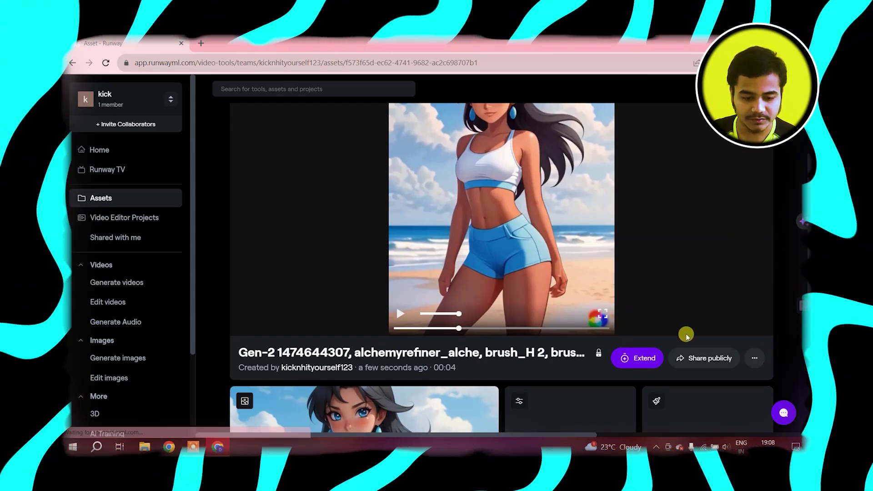
{"action": "scroll", "coordinate": [463, 312], "scroll_direction": "down", "scroll_amount": 3}
{"action": "scroll", "coordinate": [463, 312], "scroll_direction": "down", "scroll_amount": 3}
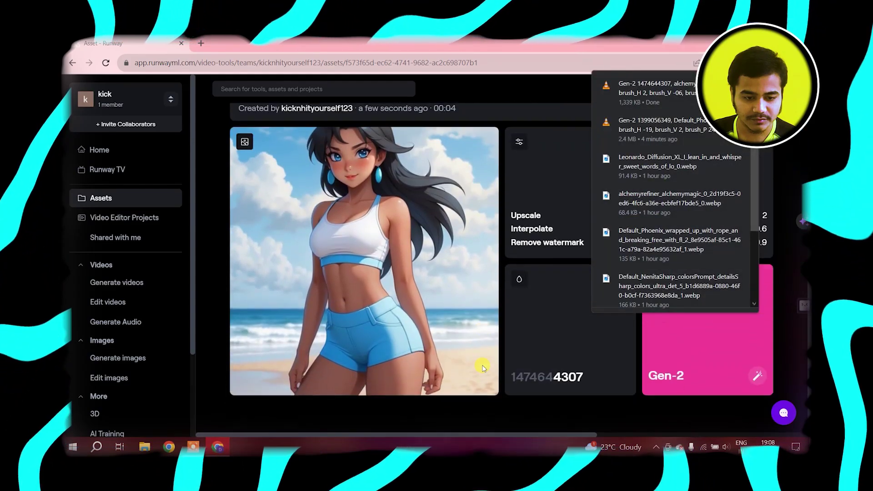
{"action": "left_click", "coordinate": [377, 276]}
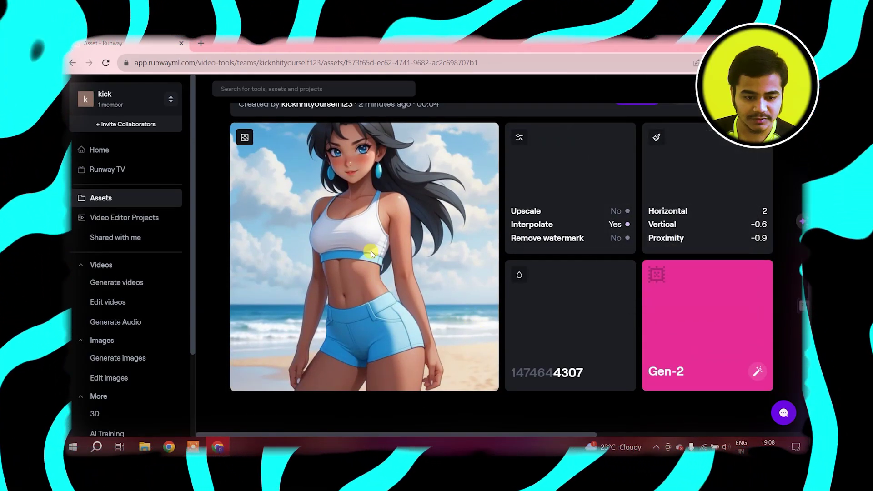
{"action": "scroll", "coordinate": [384, 212], "scroll_direction": "up", "scroll_amount": 3}
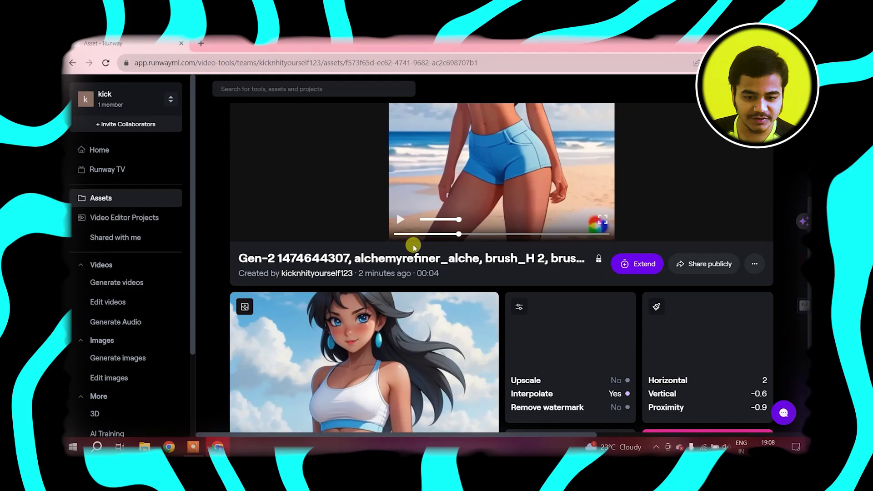
{"action": "scroll", "coordinate": [437, 246], "scroll_direction": "up", "scroll_amount": 3}
{"action": "scroll", "coordinate": [436, 245], "scroll_direction": "up", "scroll_amount": 2}
{"action": "scroll", "coordinate": [493, 260], "scroll_direction": "down", "scroll_amount": 3}
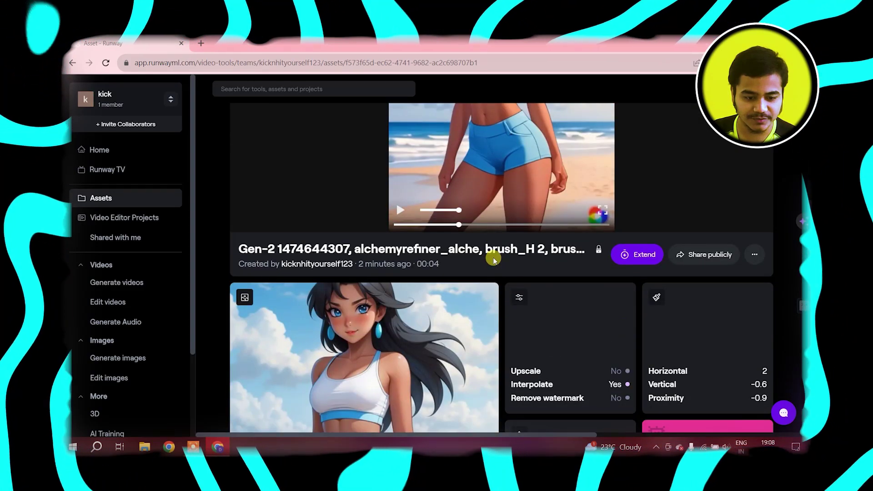
{"action": "scroll", "coordinate": [494, 257], "scroll_direction": "up", "scroll_amount": 3}
{"action": "scroll", "coordinate": [502, 230], "scroll_direction": "down", "scroll_amount": 3}
{"action": "scroll", "coordinate": [506, 256], "scroll_direction": "down", "scroll_amount": 2}
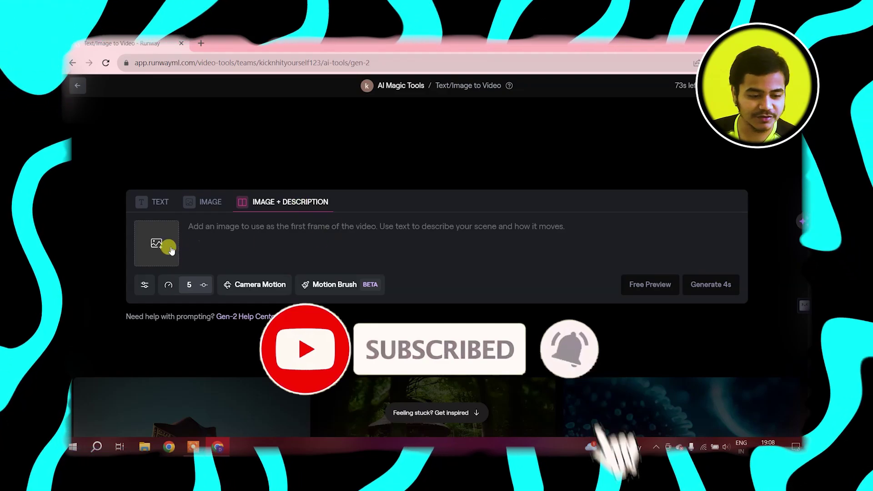
- Upload the Leonardo moonlit couple image from Downloads as the first frame
{"action": "left_click", "coordinate": [167, 247]}
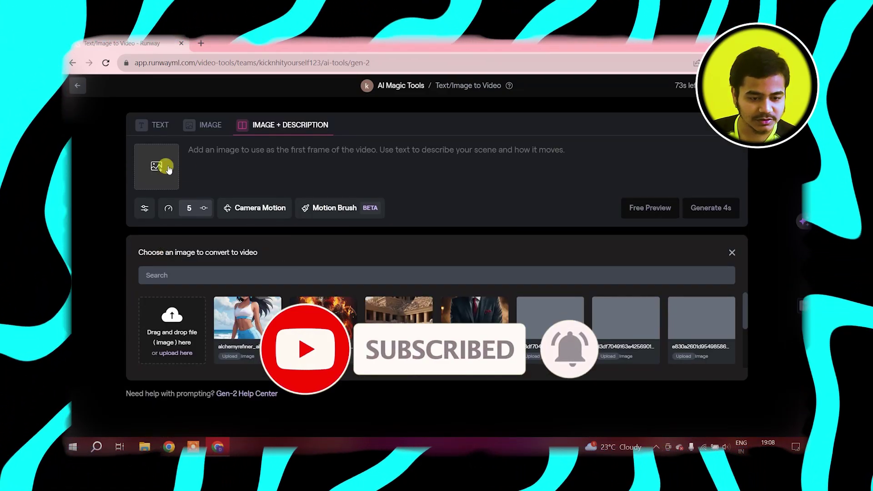
{"action": "left_click", "coordinate": [172, 318]}
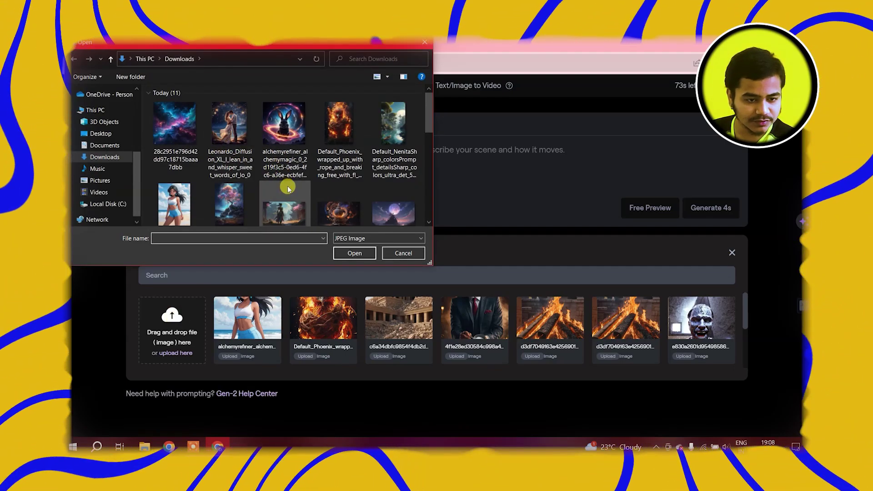
{"action": "left_click", "coordinate": [284, 123]}
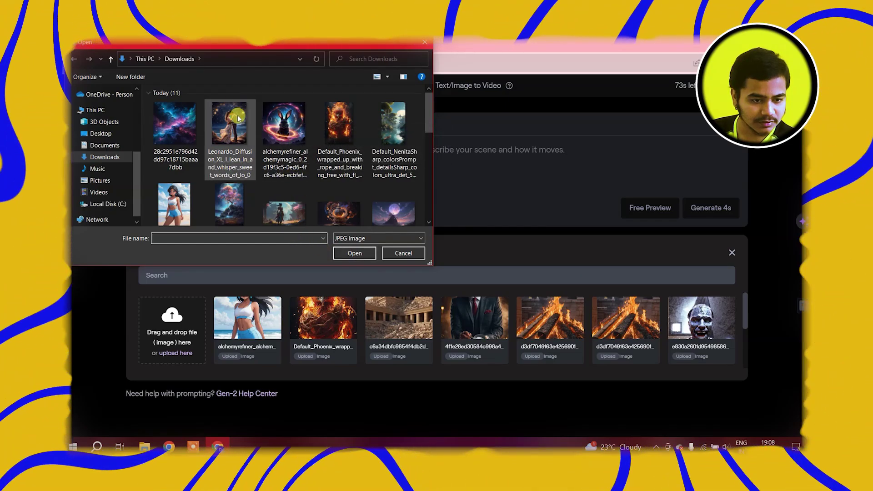
{"action": "double_click", "coordinate": [230, 126]}
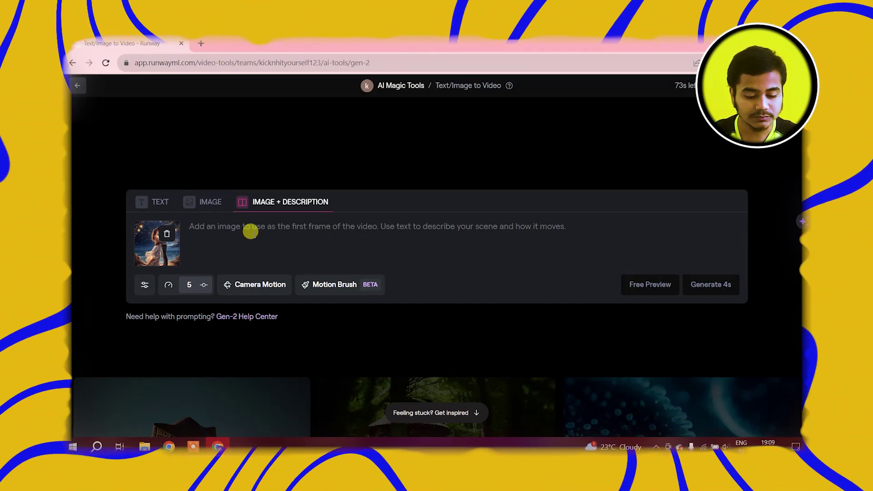
- Write the description 'Beautiful moonlit night, couple kissing, lamps swaying in air,', correcting the word 'sun'
{"action": "left_click", "coordinate": [249, 233]}
{"action": "type", "text": "Beautiful sun"}
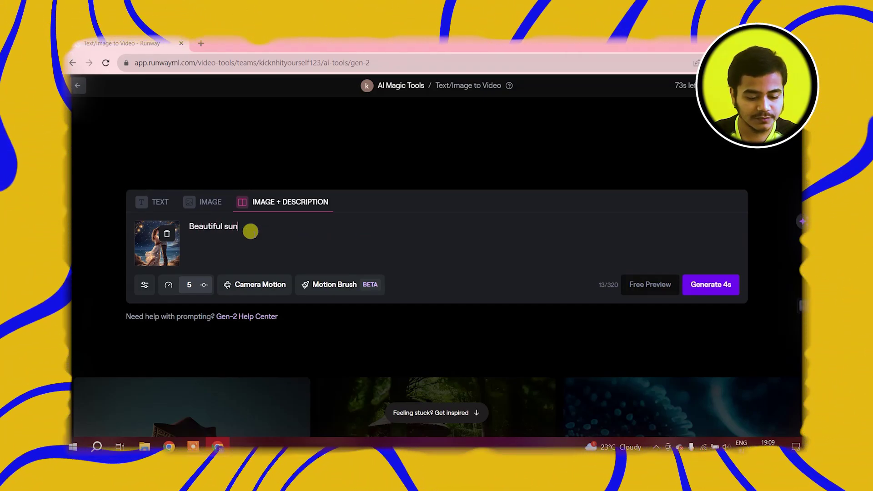
{"action": "key", "text": "BackSpace"}
{"action": "key", "text": "BackSpace"}
{"action": "key", "text": "BackSpace"}
{"action": "type", "text": "moonlit n"}
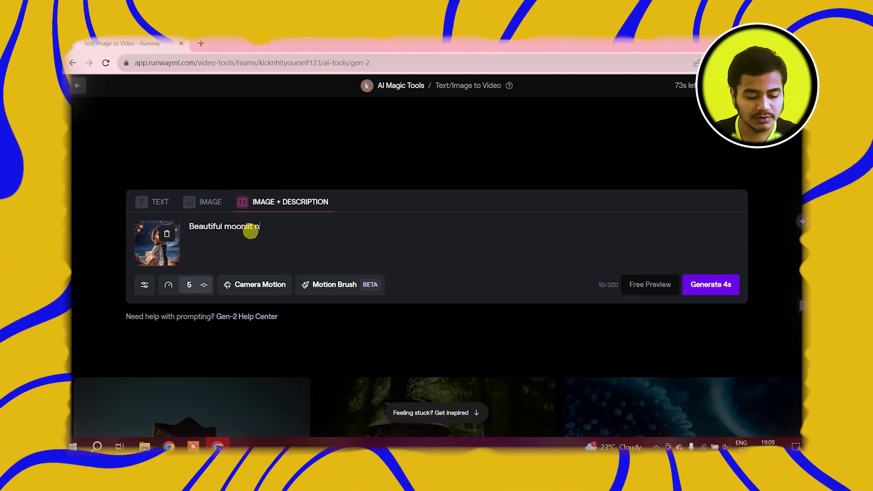
{"action": "type", "text": "ight, couple kissing, "}
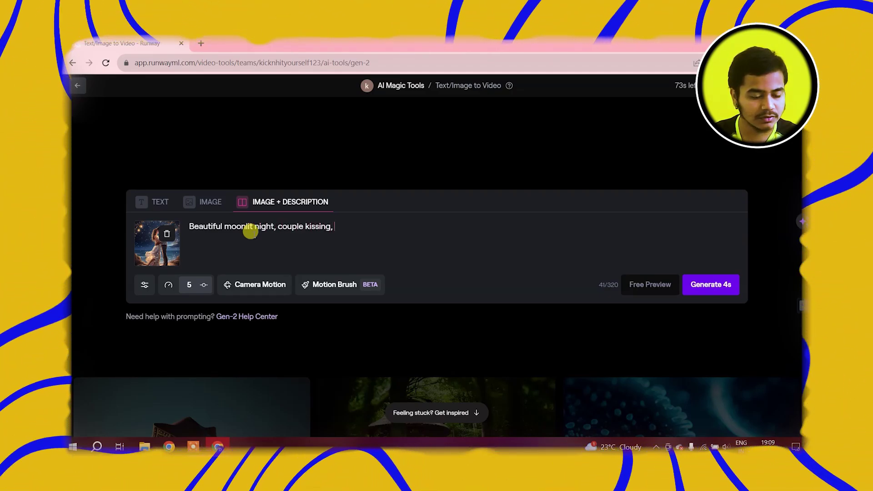
{"action": "type", "text": "lamps s"}
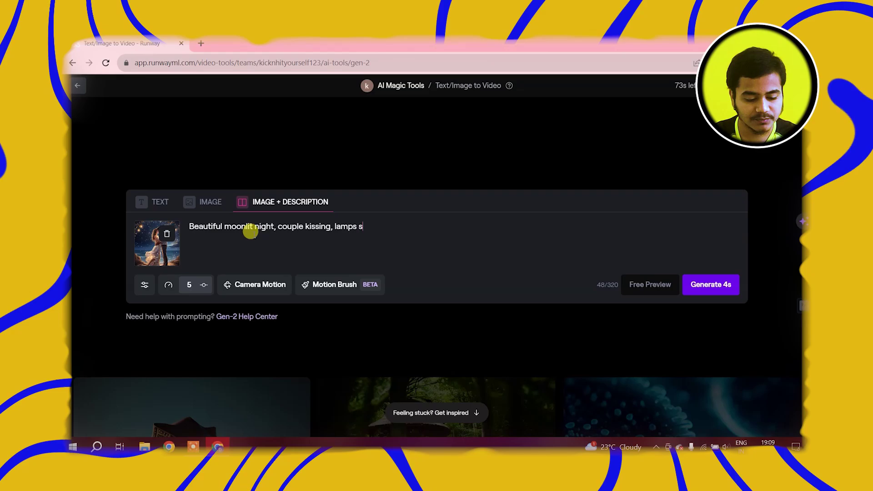
{"action": "type", "text": "waying in air,"}
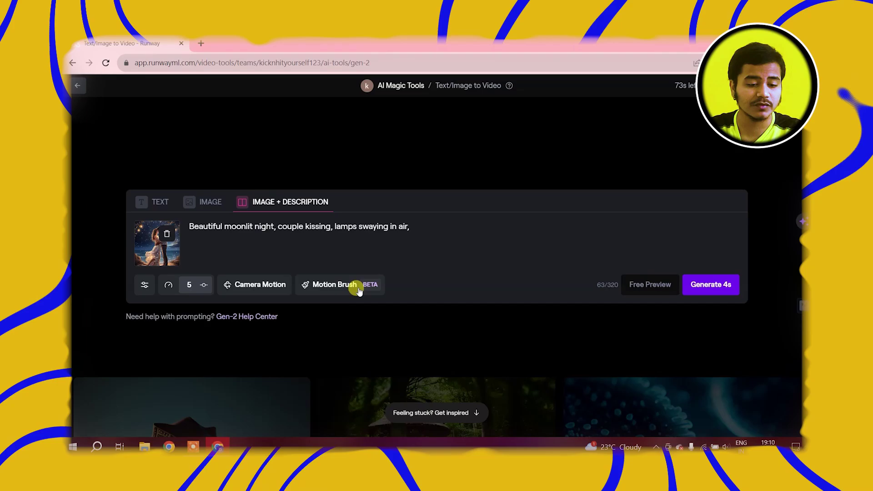
- Brush both lanterns, the whole dress and the sky, saving horizontal -2.5, vertical -0.8, proximity 2.4
{"action": "left_click", "coordinate": [351, 292]}
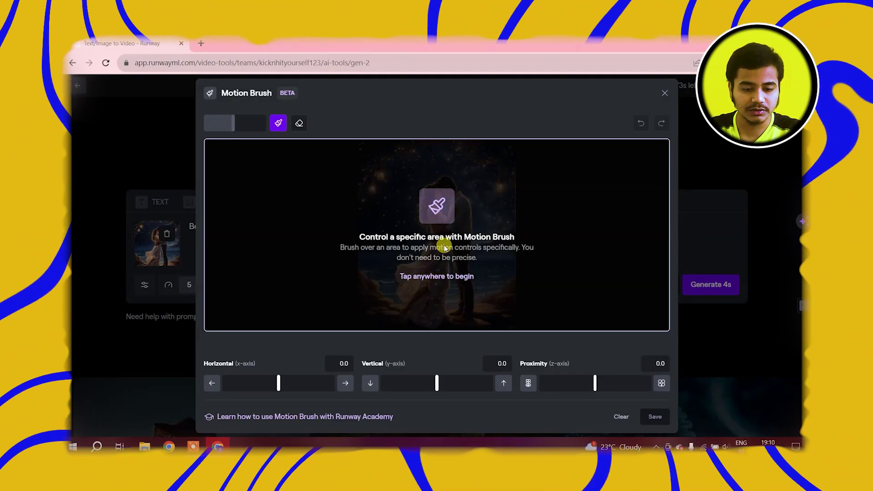
{"action": "left_click", "coordinate": [456, 206]}
{"action": "left_click_drag", "start_coordinate": [380, 145], "coordinate": [374, 193]}
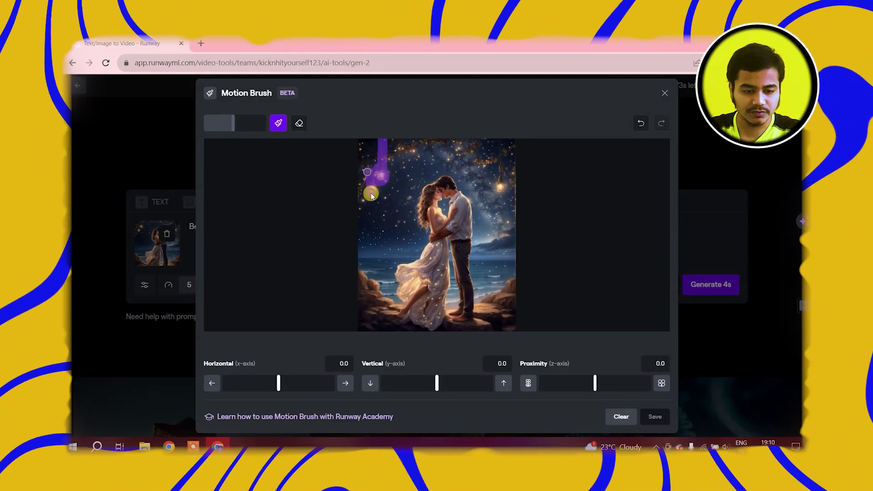
{"action": "left_click_drag", "start_coordinate": [503, 147], "coordinate": [502, 194]}
{"action": "mouse_move", "coordinate": [409, 266]}
{"action": "left_mouse_down"}
{"action": "mouse_move", "coordinate": [404, 287]}
{"action": "mouse_move", "coordinate": [420, 320]}
{"action": "left_mouse_up"}
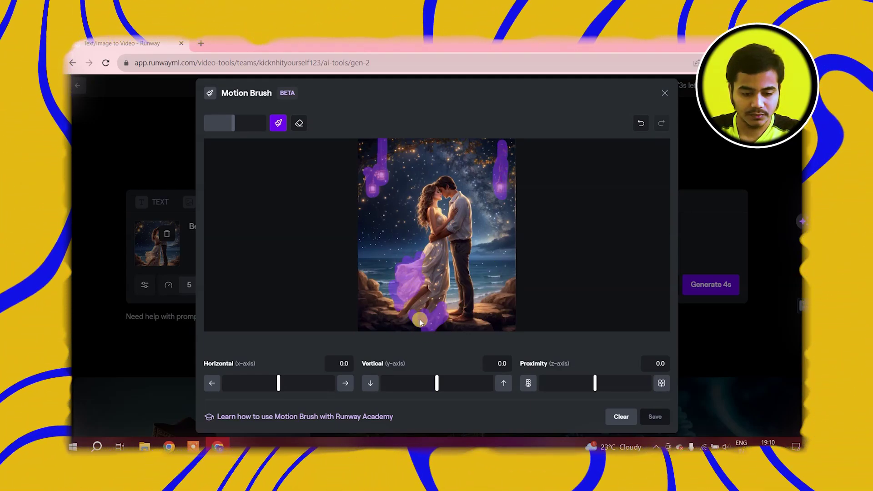
{"action": "left_click_drag", "start_coordinate": [437, 246], "coordinate": [421, 230]}
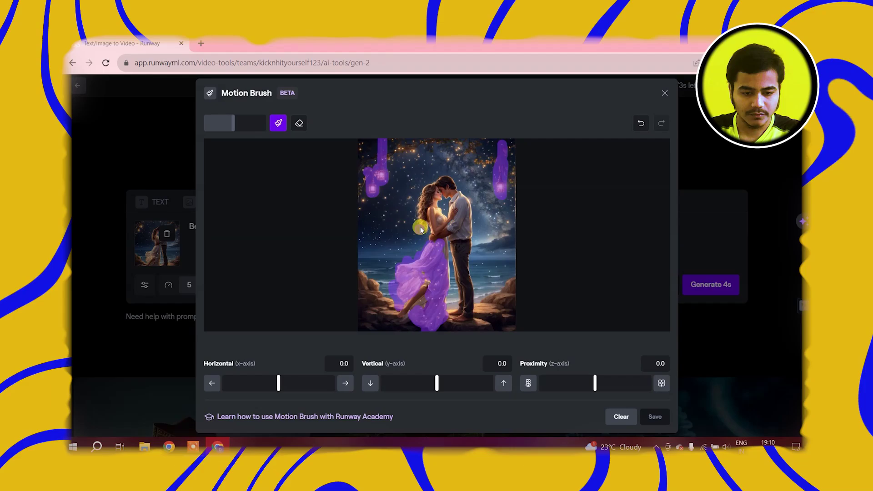
{"action": "left_click_drag", "start_coordinate": [422, 189], "coordinate": [358, 243]}
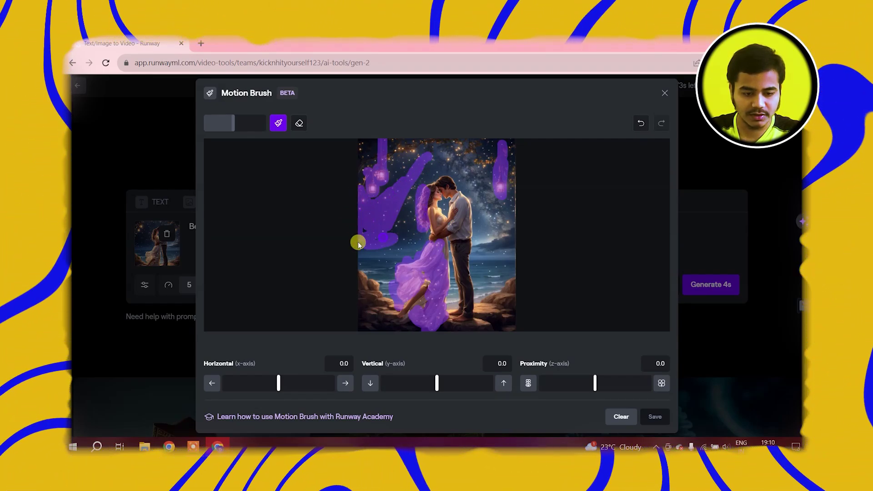
{"action": "left_click_drag", "start_coordinate": [428, 154], "coordinate": [465, 163]}
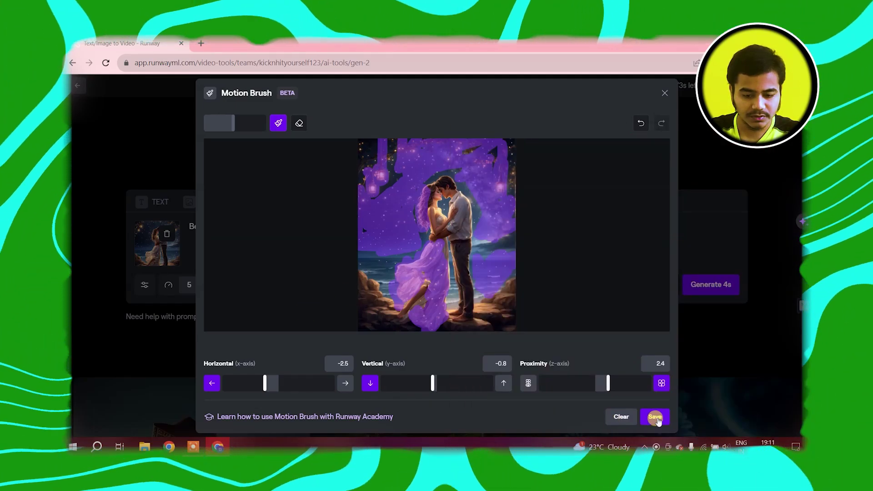
{"action": "left_click", "coordinate": [655, 418]}
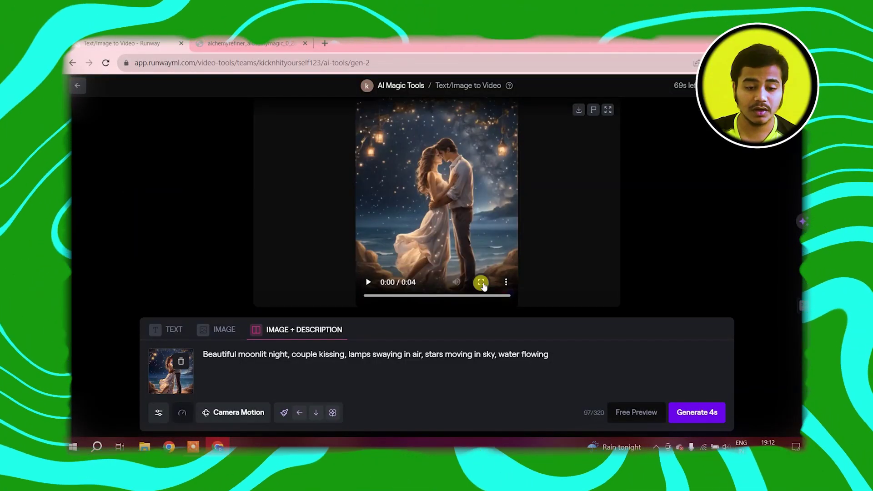
- Play the moonlit couple clip full screen, exit playback, and rate it five stars
{"action": "left_click", "coordinate": [481, 281]}
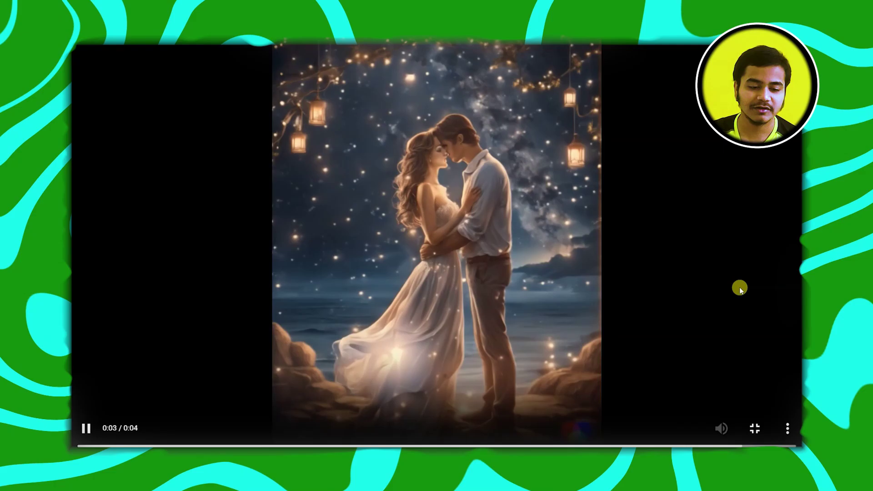
{"action": "left_click", "coordinate": [754, 427]}
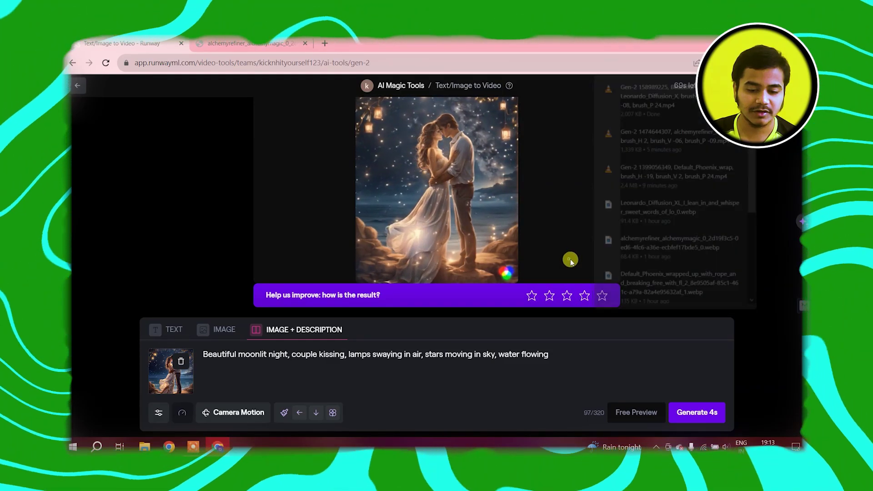
{"action": "left_click", "coordinate": [604, 295]}
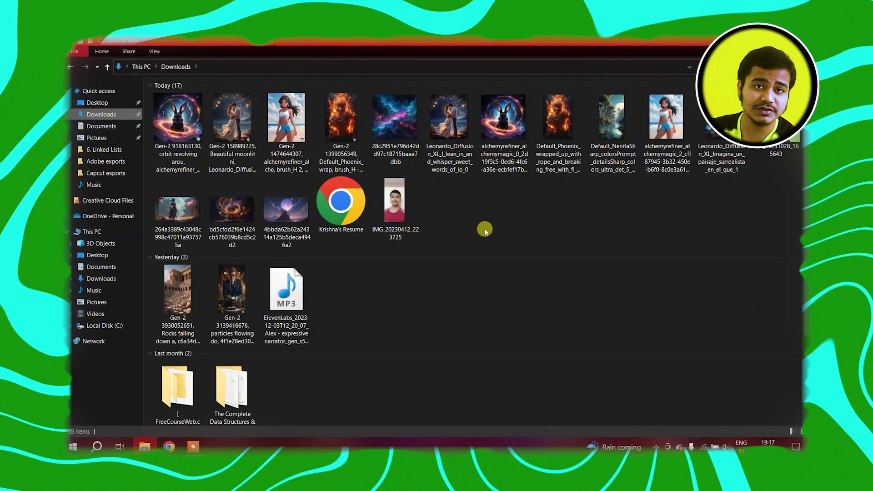
{"action": "double_click", "coordinate": [671, 123]}
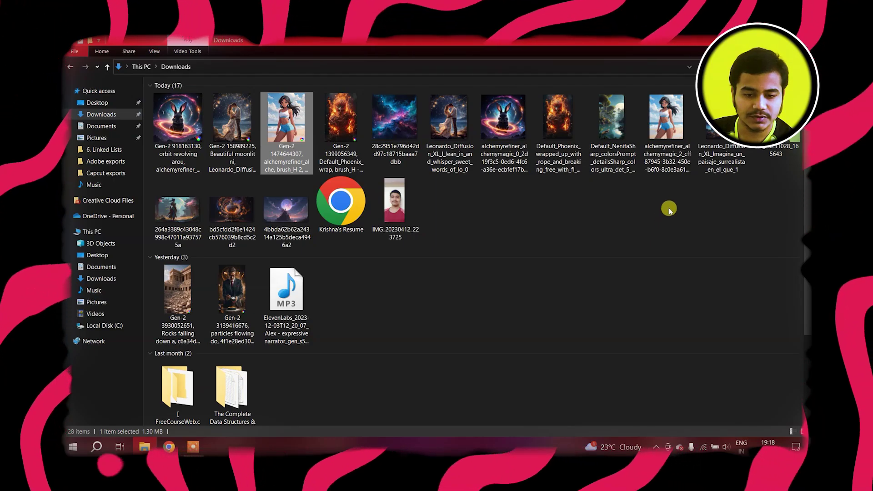
{"action": "double_click", "coordinate": [477, 134]}
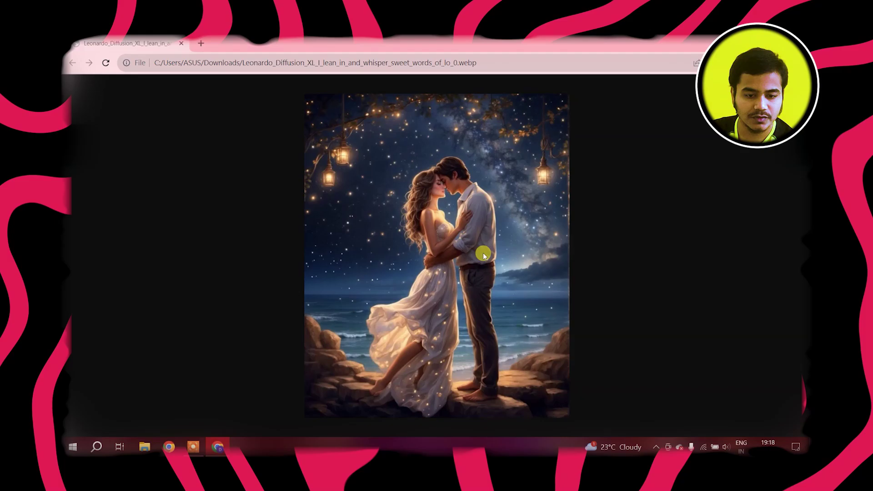
{"action": "key", "text": "alt+Tab"}
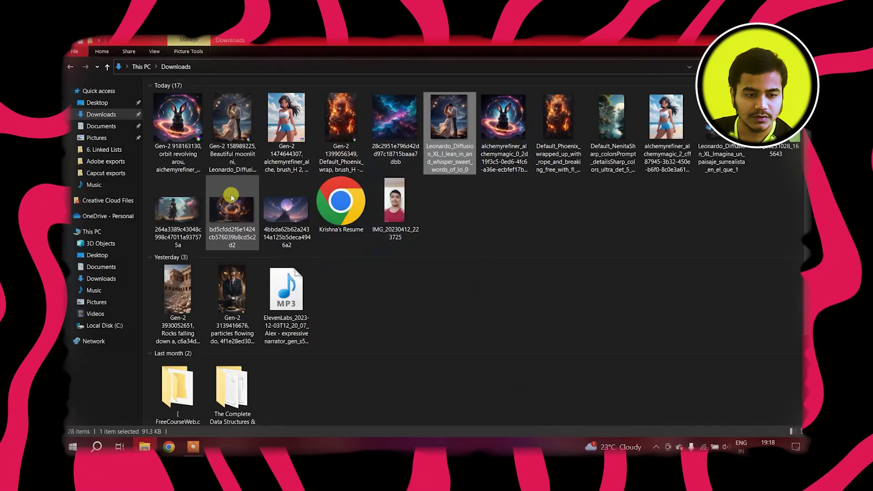
{"action": "double_click", "coordinate": [232, 130]}
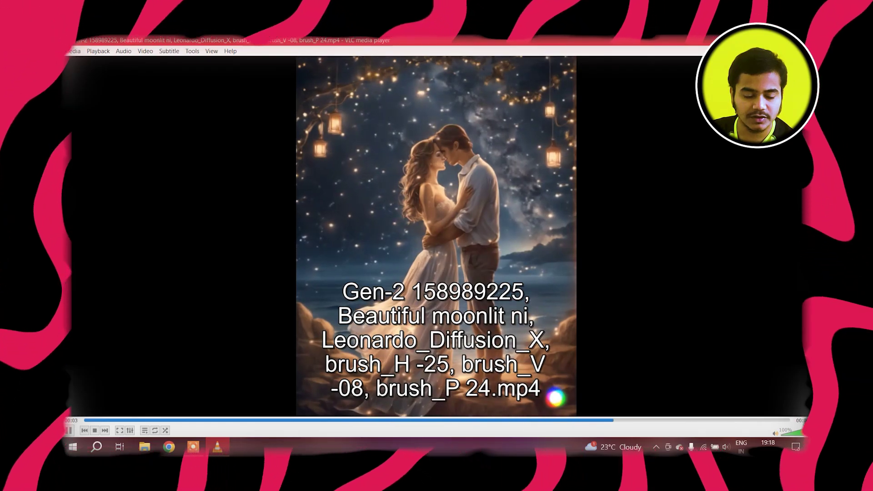
{"action": "key", "text": "alt+F4"}
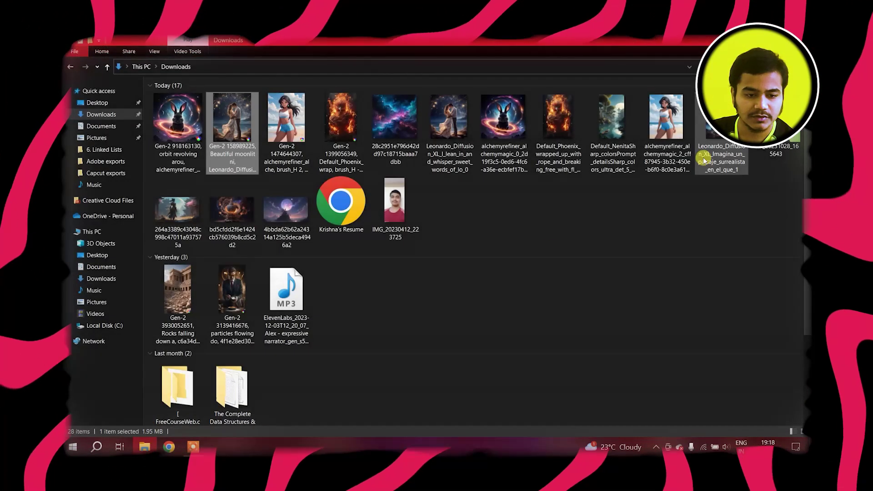
{"action": "double_click", "coordinate": [504, 123]}
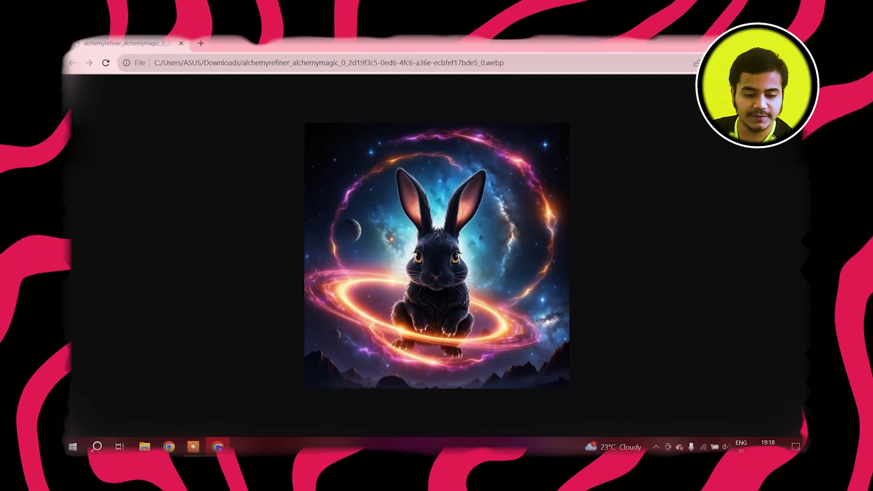
{"action": "key", "text": "alt+F4"}
{"action": "key", "text": "Return"}
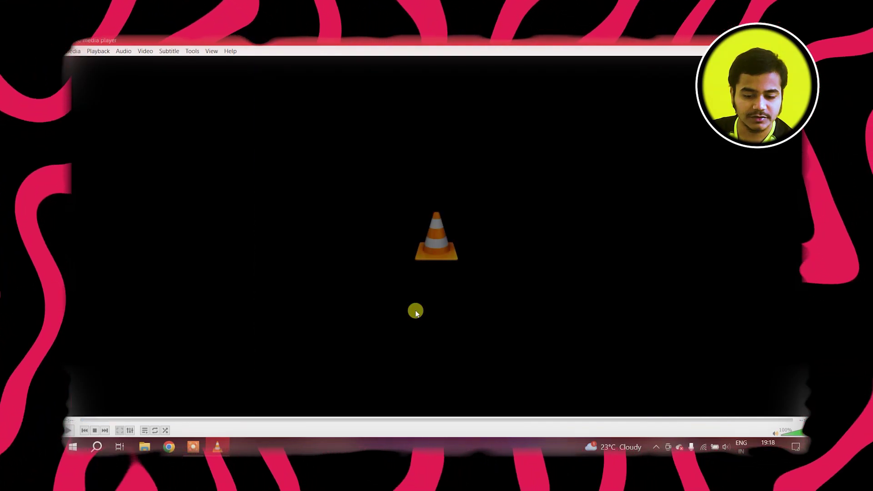
{"action": "key", "text": "alt+F4"}
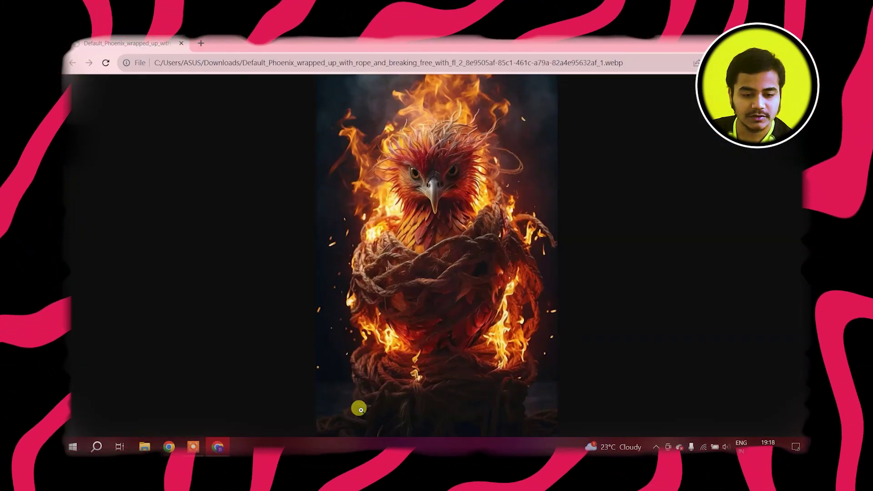
{"action": "key", "text": "ctrl+w"}
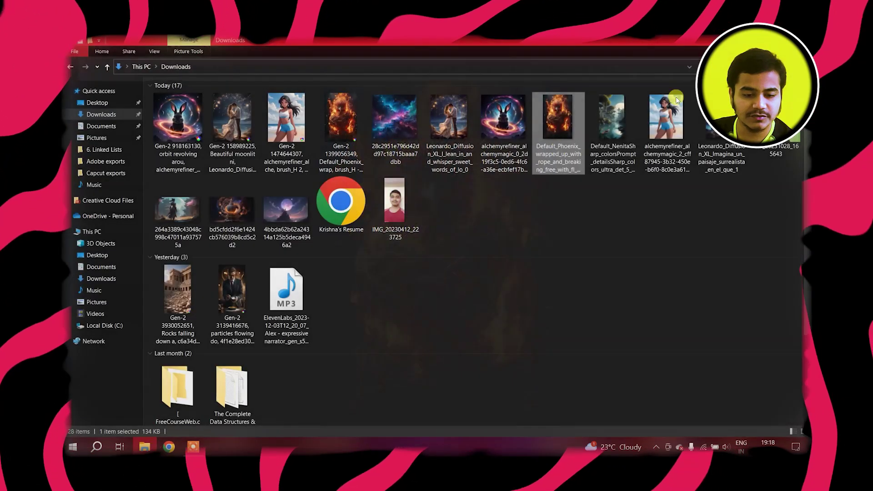
{"action": "double_click", "coordinate": [322, 133]}
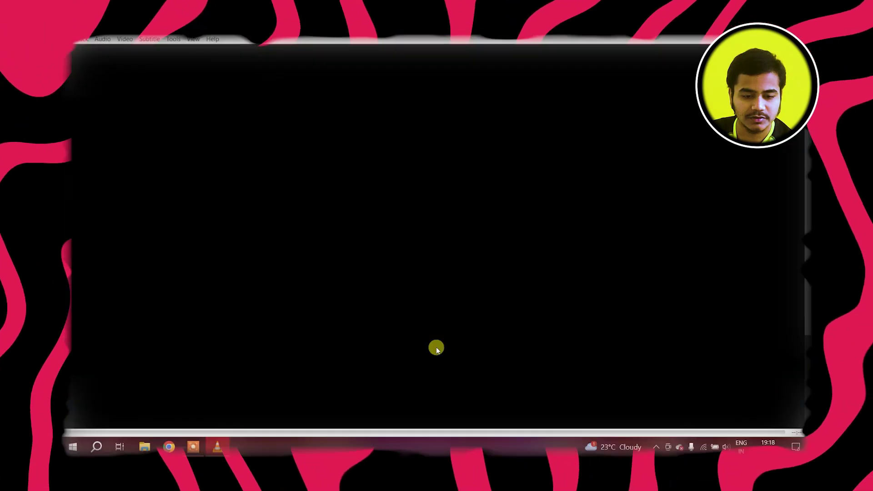
{"action": "key", "text": "alt+Tab"}
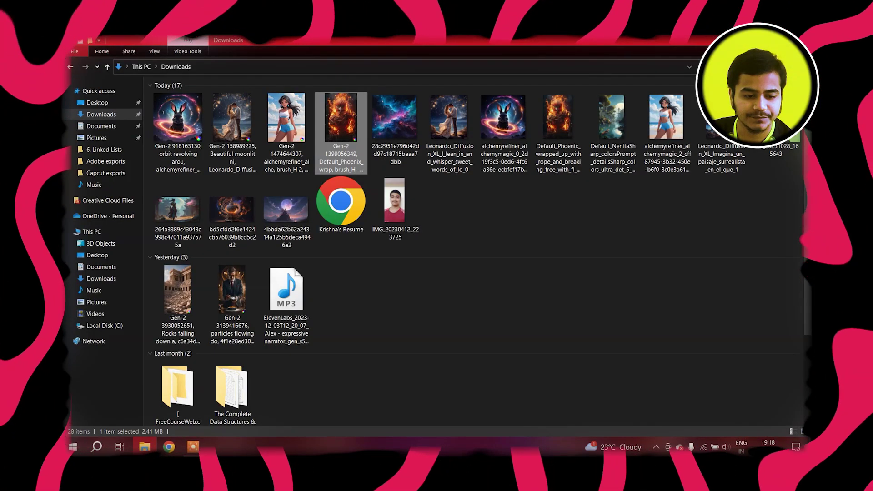